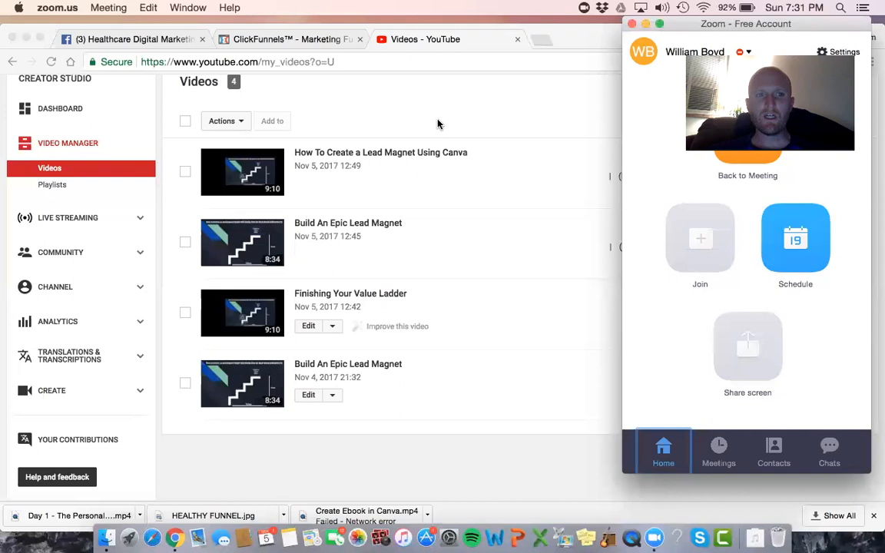
- Switch to the ClickFunnels page and look over the HCDMFE Opt-In Page step of the funnel
key(super+h)
drag(576, 36, 537, 86)
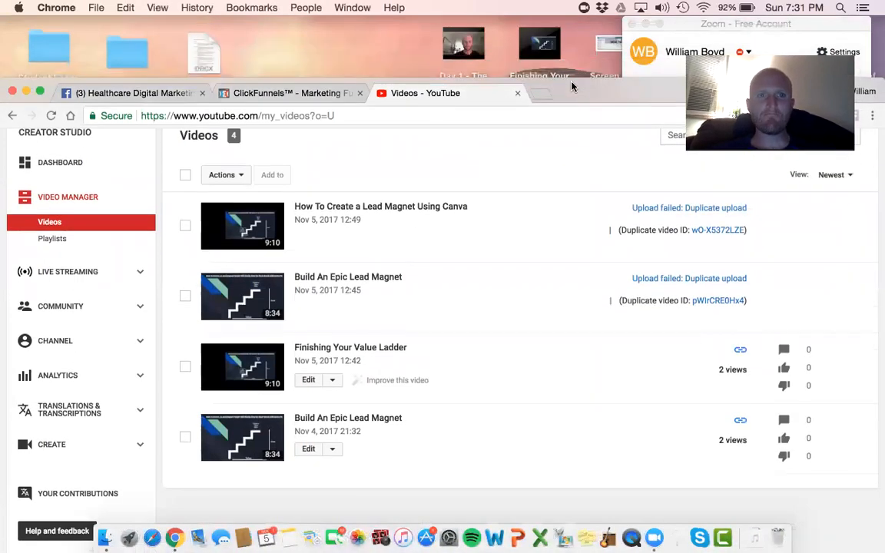
click(269, 94)
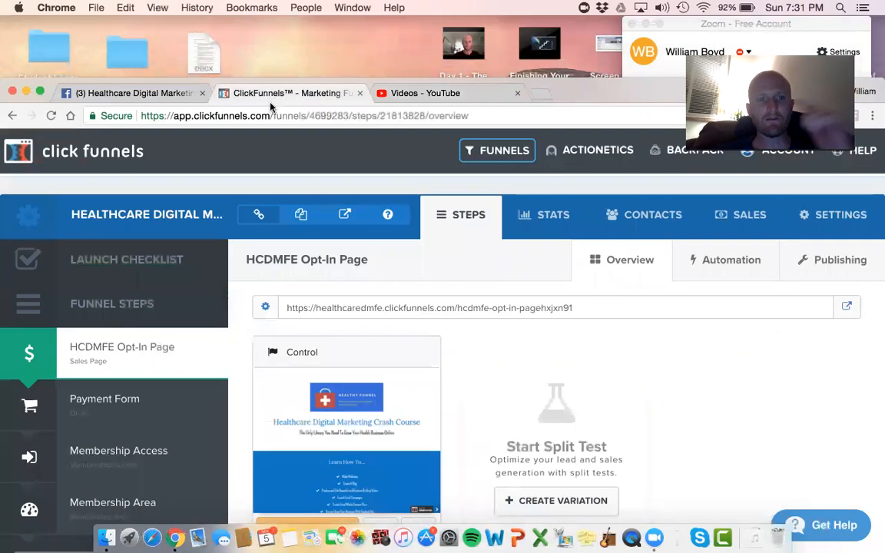
scroll(206, 219, down, 2)
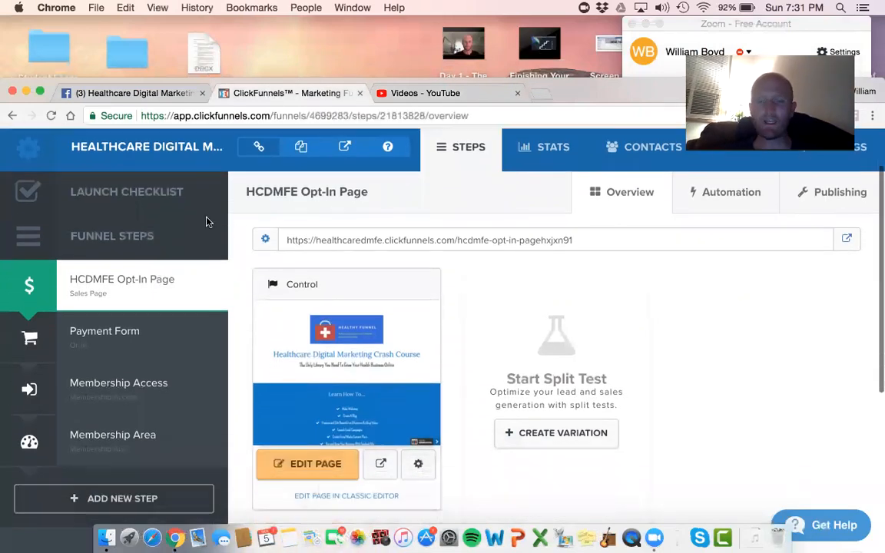
scroll(130, 307, down, 1)
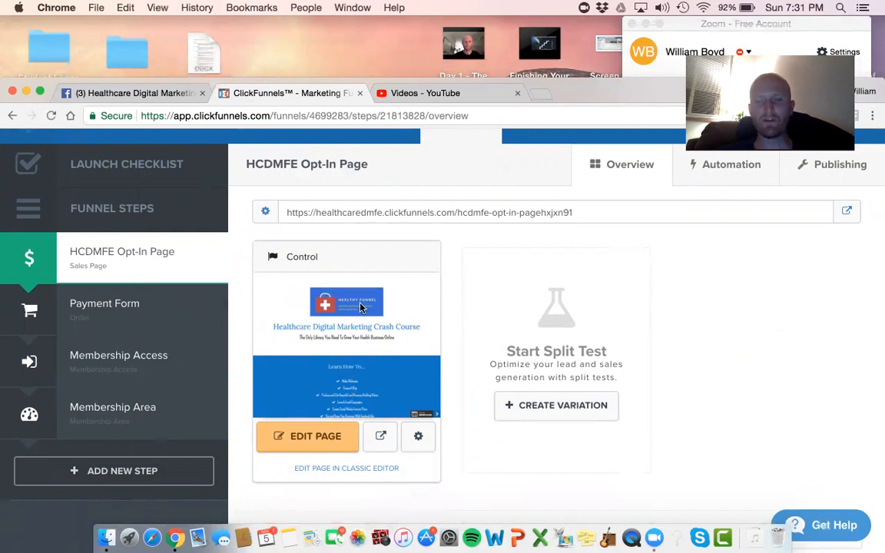
- Open the Payment Form and Membership Access funnel steps in turn and examine each page preview
click(142, 305)
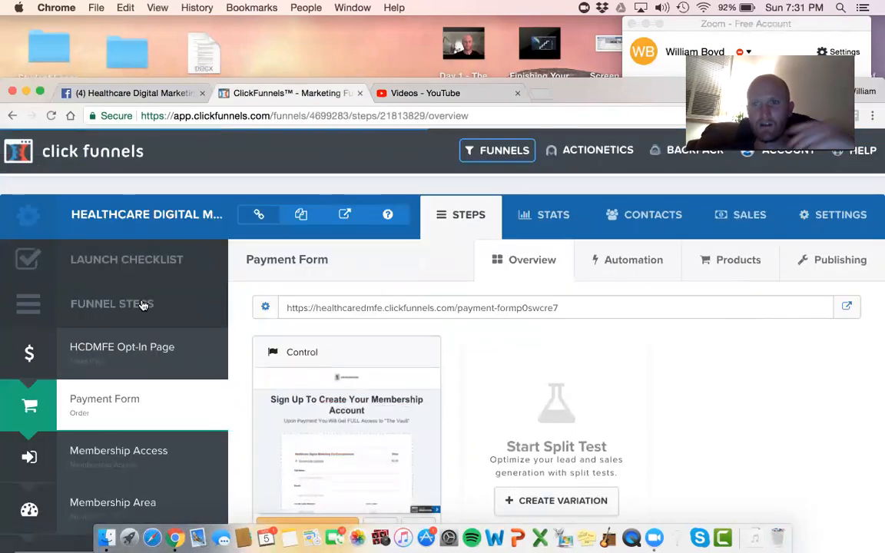
scroll(219, 269, down, 2)
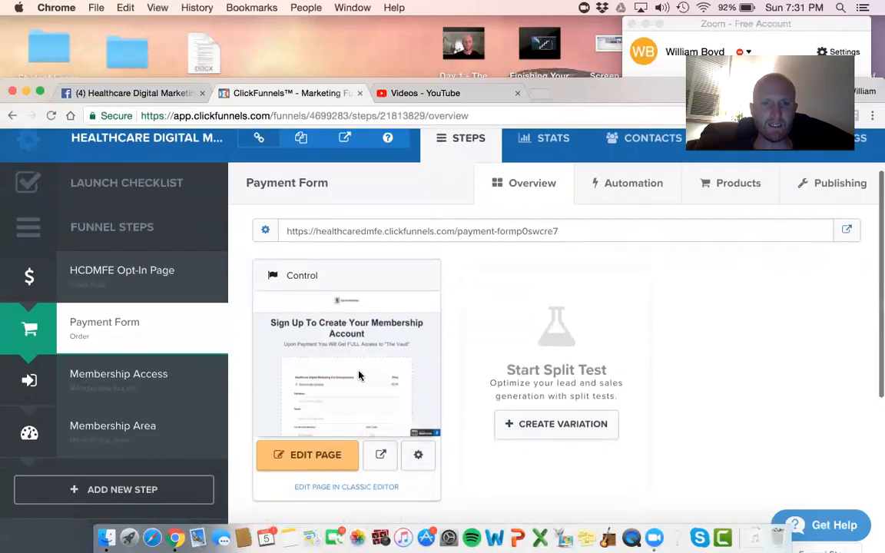
click(119, 382)
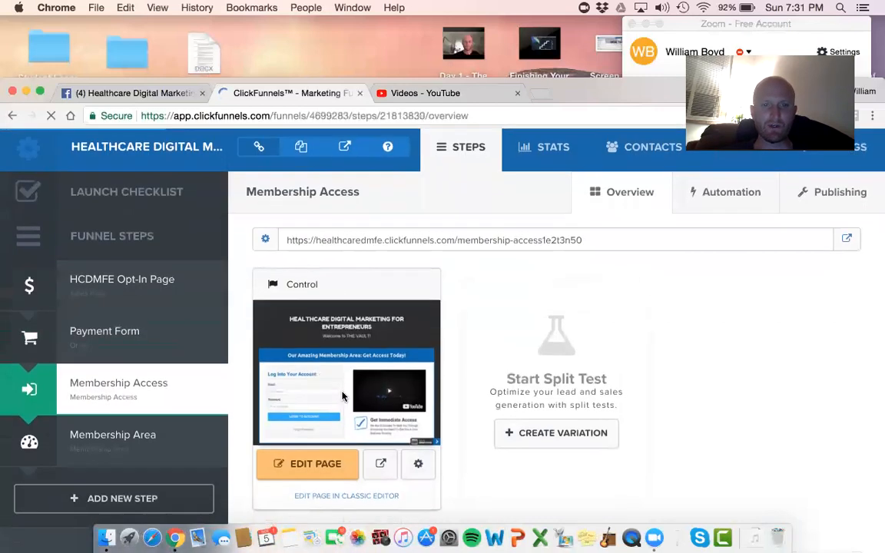
scroll(331, 323, down, 1)
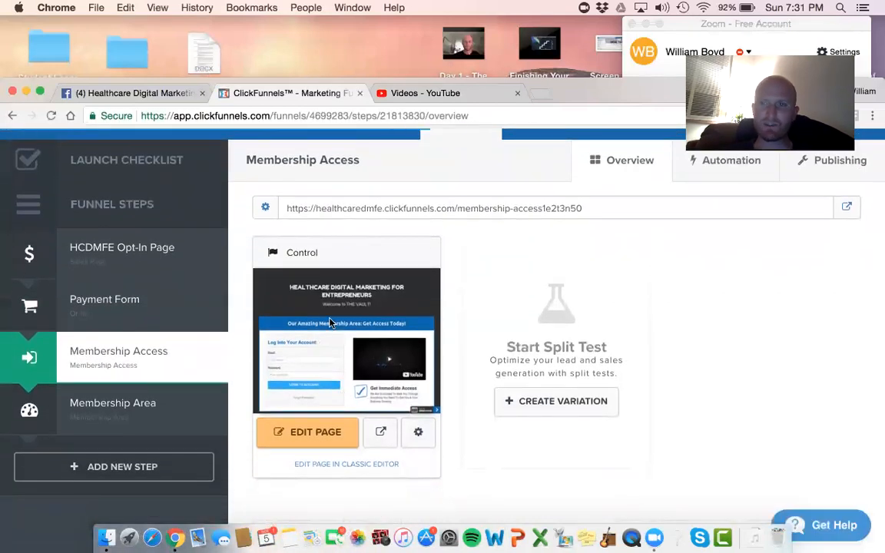
- Open the overview of the funnel's Membership Area step with its login and sign-up links
click(123, 400)
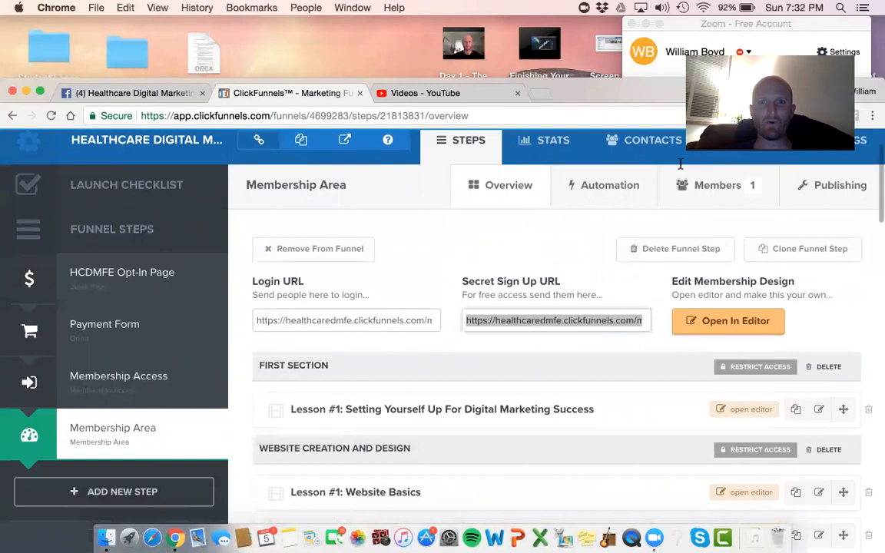
mouse_move(610, 97)
mouse_down()
mouse_move(603, 137)
mouse_move(606, 107)
mouse_up()
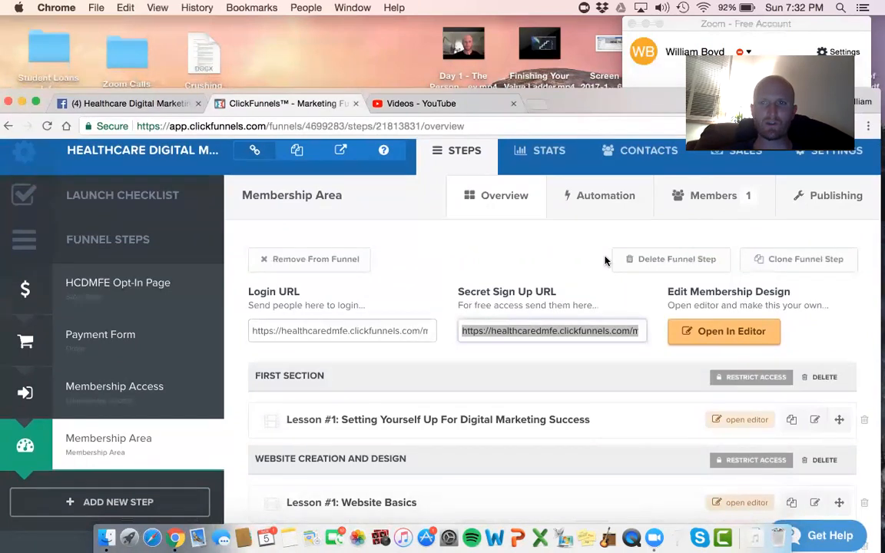
scroll(604, 261, down, 2)
scroll(600, 394, up, 2)
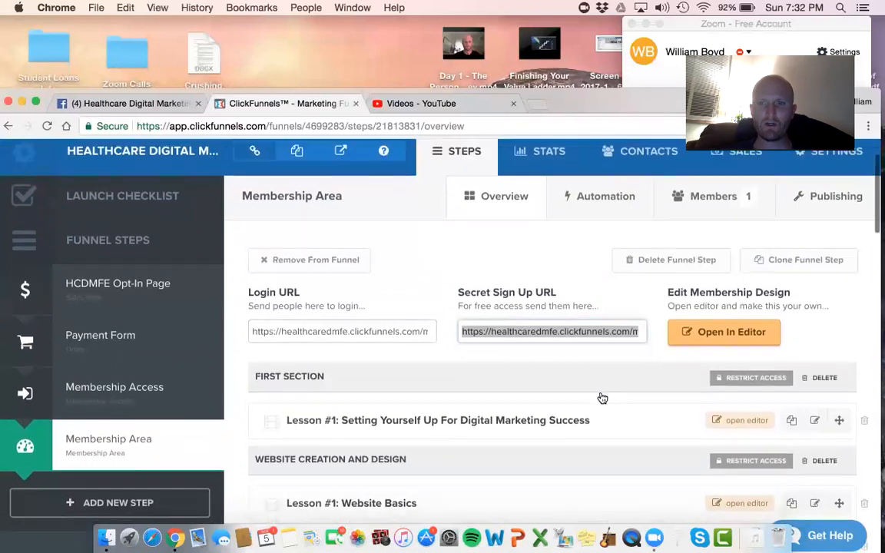
scroll(602, 397, up, 1)
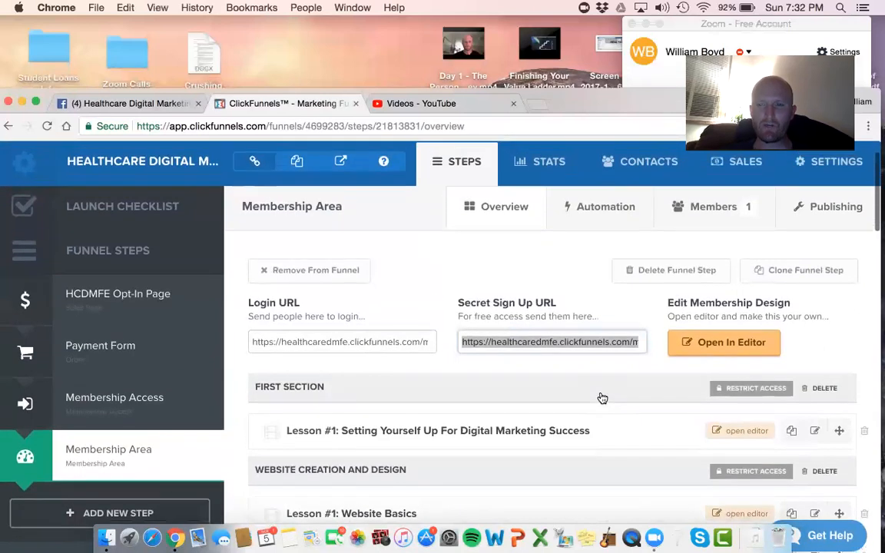
- Copy the Secret Sign Up URL of the Membership Area
right_click(568, 336)
click(480, 294)
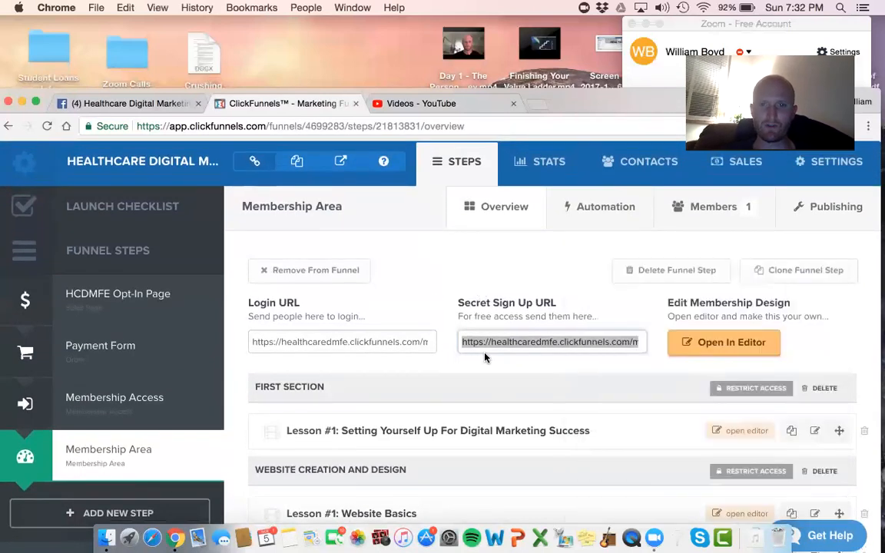
click(485, 353)
drag(463, 342, 644, 342)
right_click(497, 339)
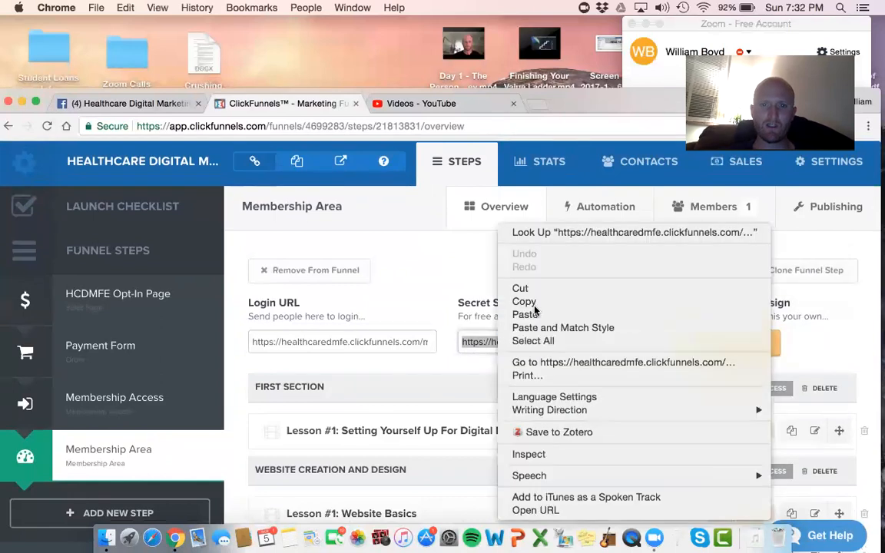
click(542, 302)
- View the live membership area in a new browser tab using the copied sign-up URL, and close that tab
click(537, 103)
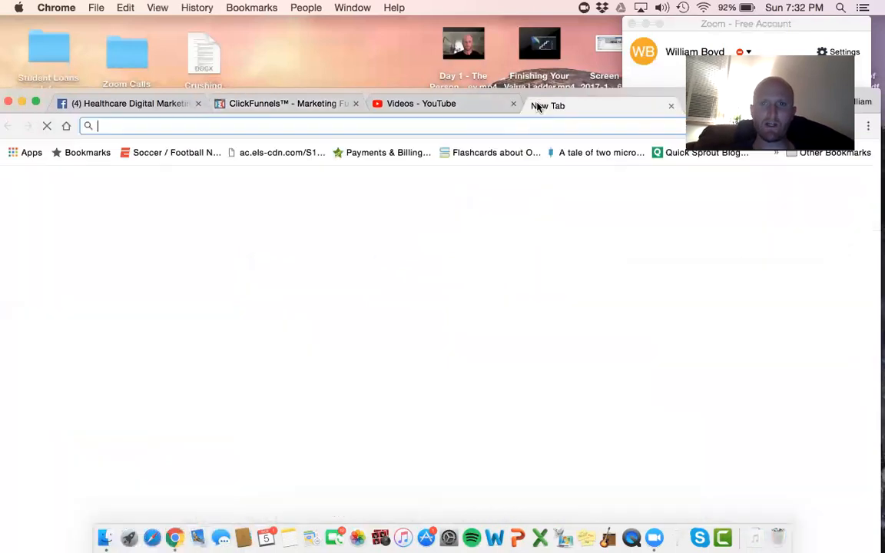
right_click(492, 120)
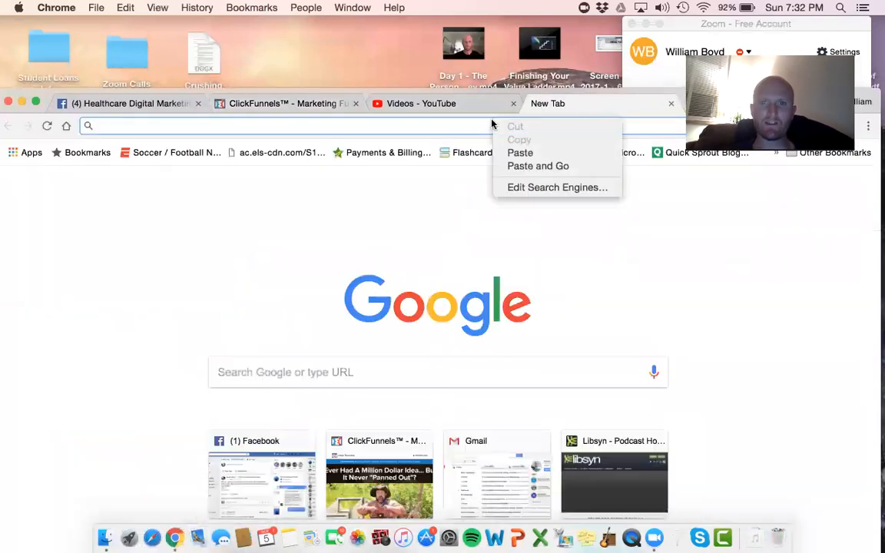
click(520, 166)
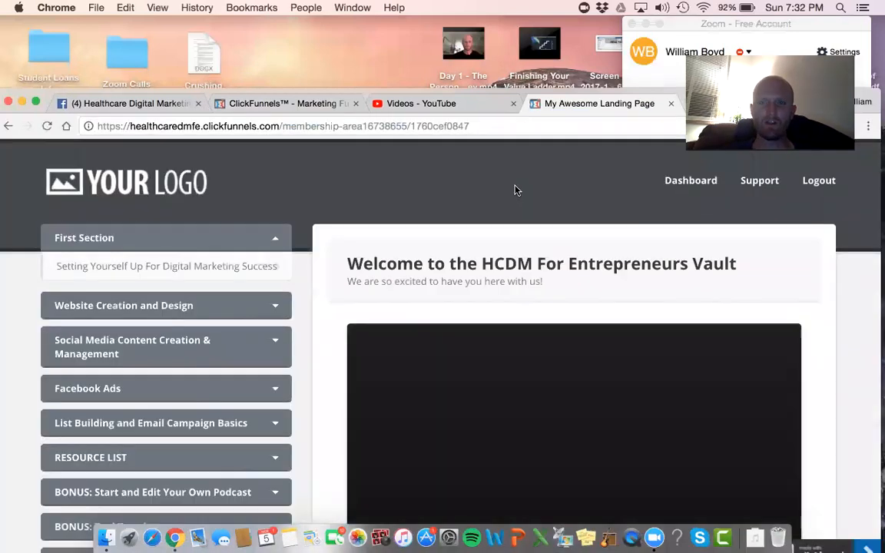
scroll(513, 189, down, 1)
scroll(294, 278, down, 3)
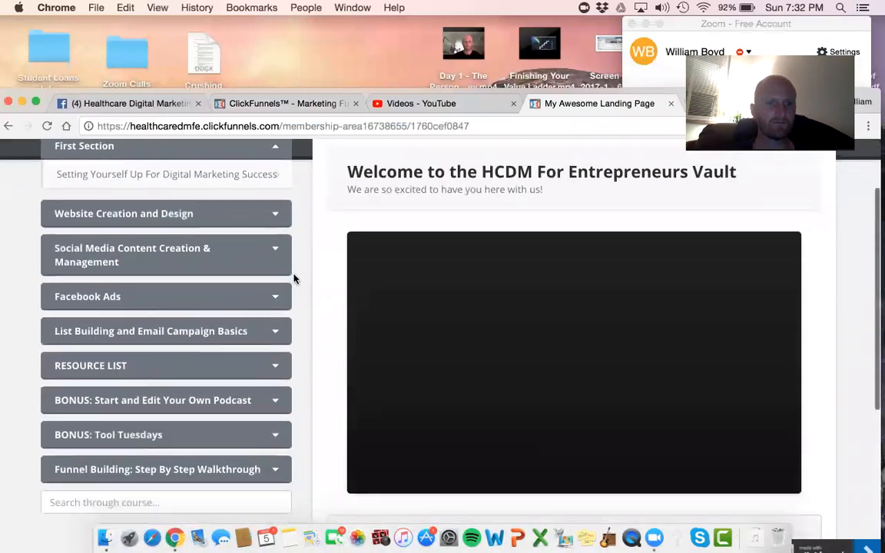
scroll(206, 256, up, 1)
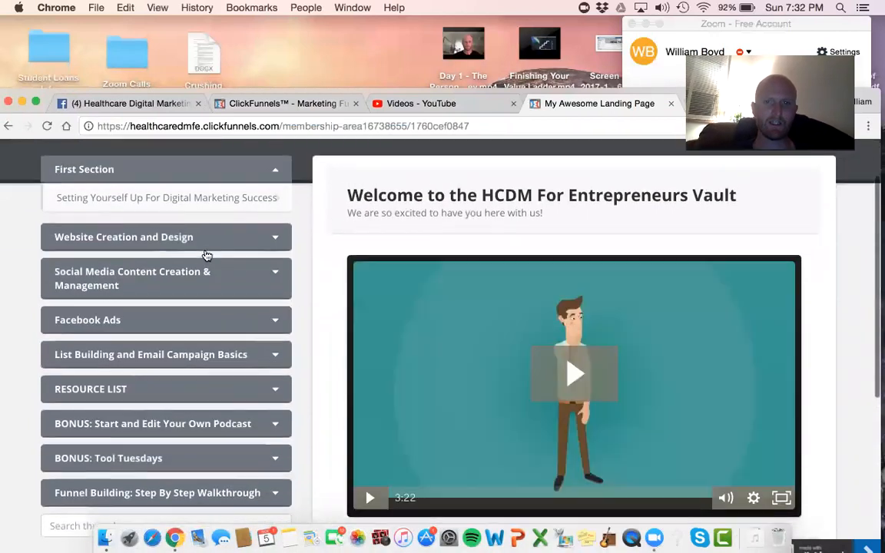
click(669, 103)
click(281, 106)
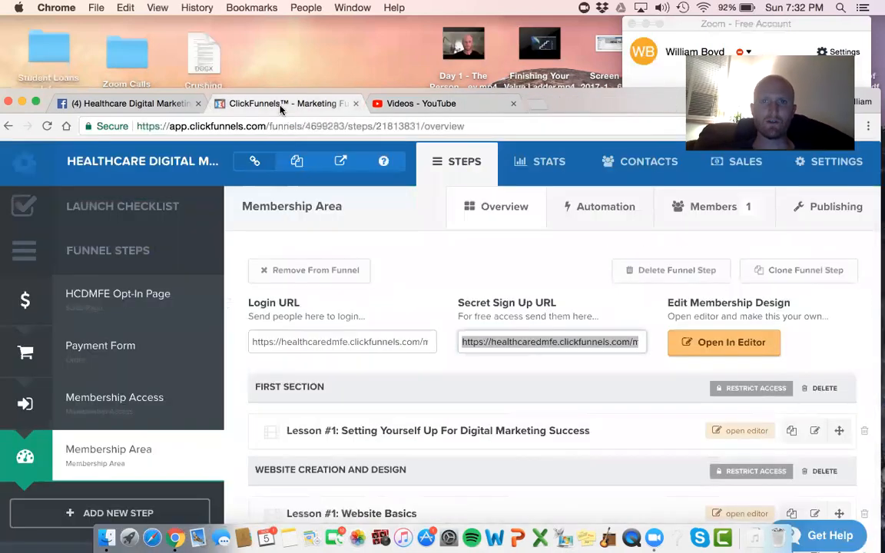
- Look through the Membership Area's existing lesson sections and lessons, down to the options for adding new ones
scroll(344, 277, down, 4)
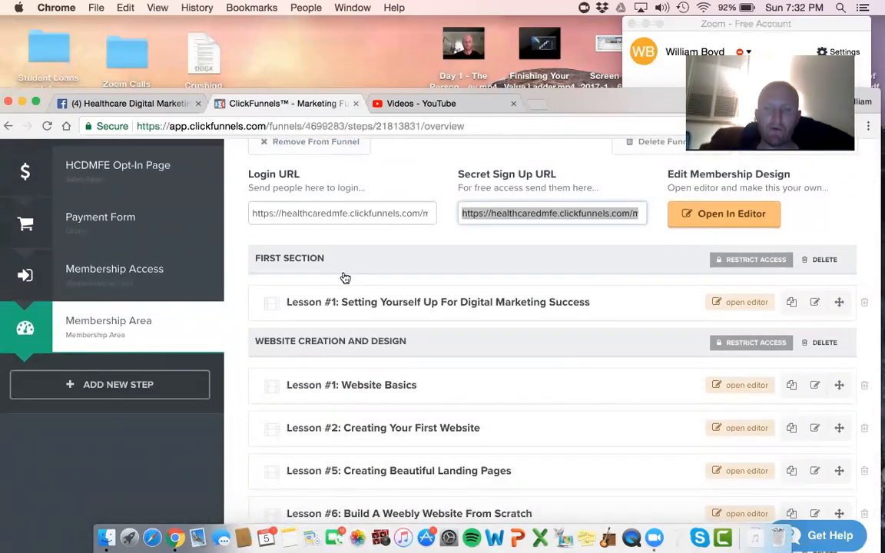
scroll(409, 340, down, 1)
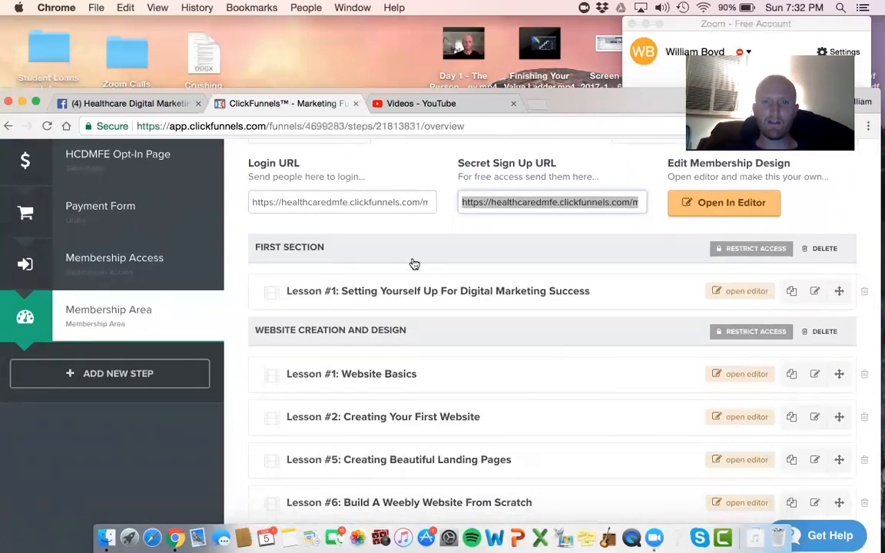
scroll(413, 262, down, 20)
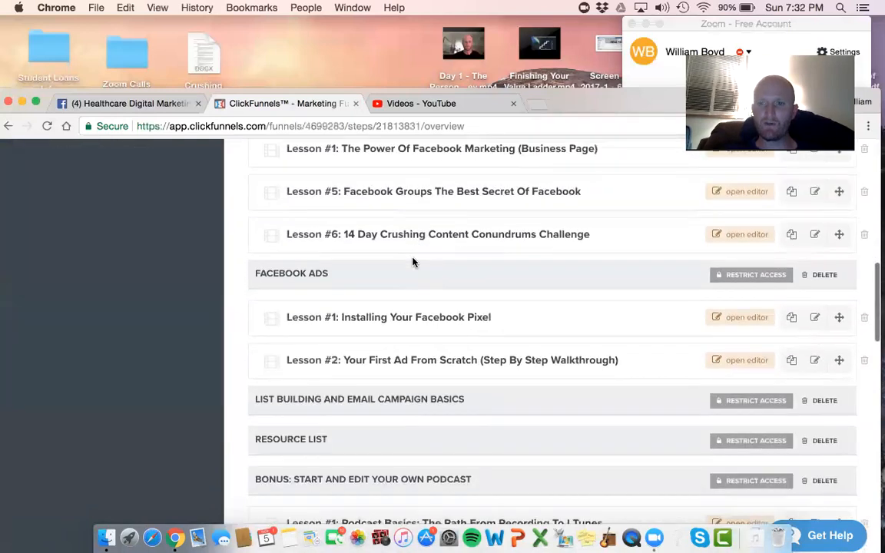
scroll(412, 262, down, 10)
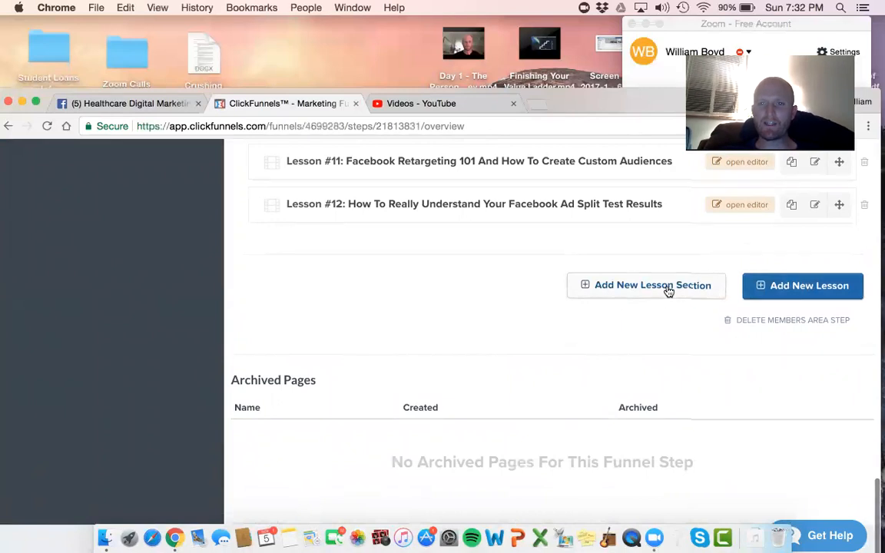
scroll(668, 292, up, 8)
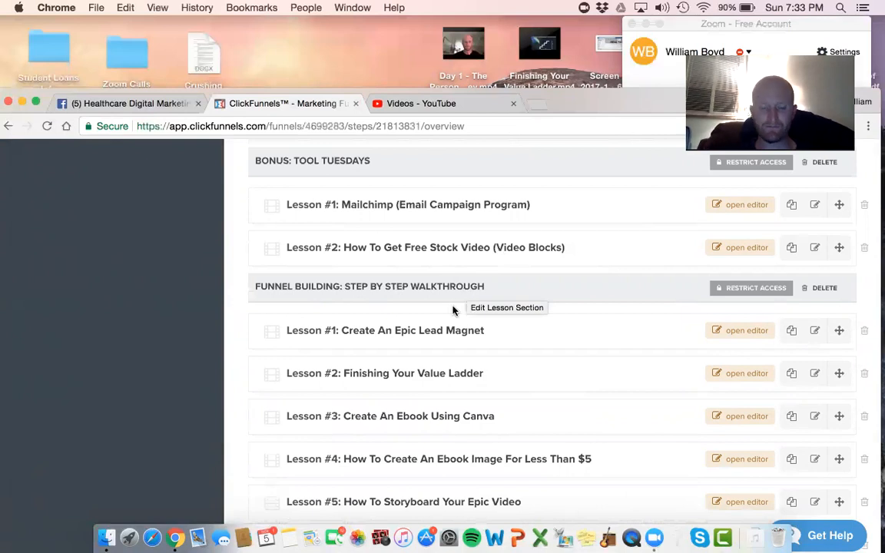
scroll(453, 299, down, 10)
scroll(452, 298, down, 4)
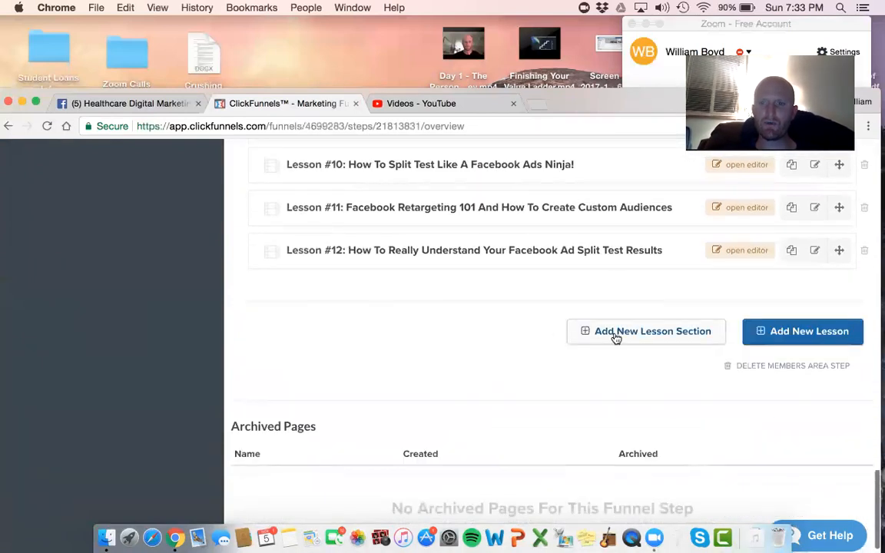
scroll(619, 338, up, 10)
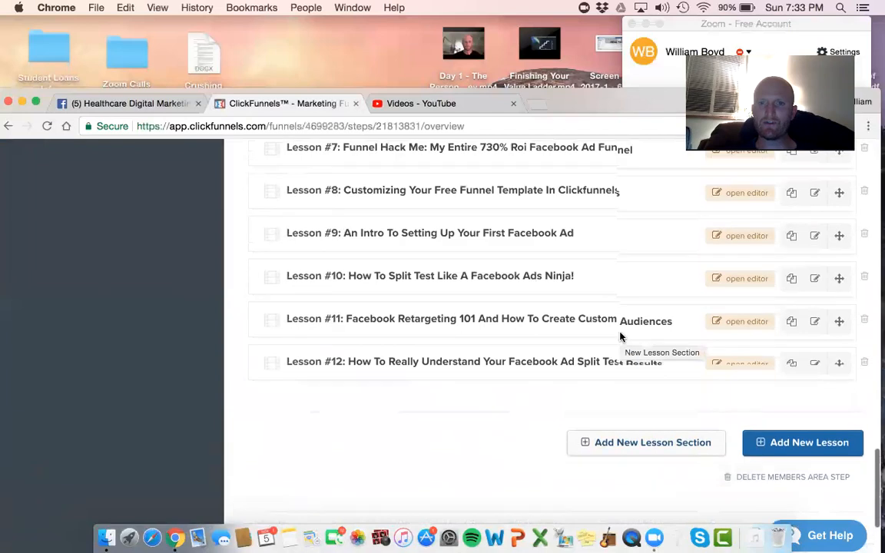
scroll(621, 336, up, 5)
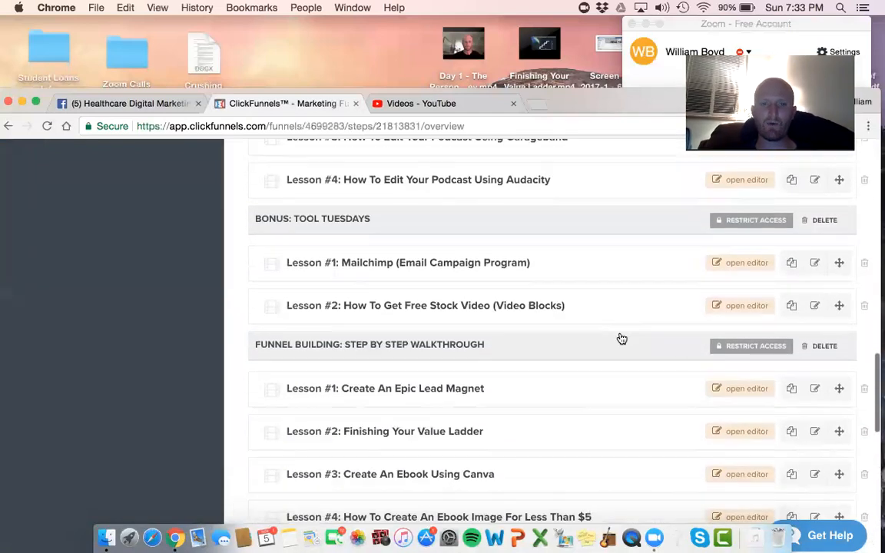
scroll(621, 339, down, 15)
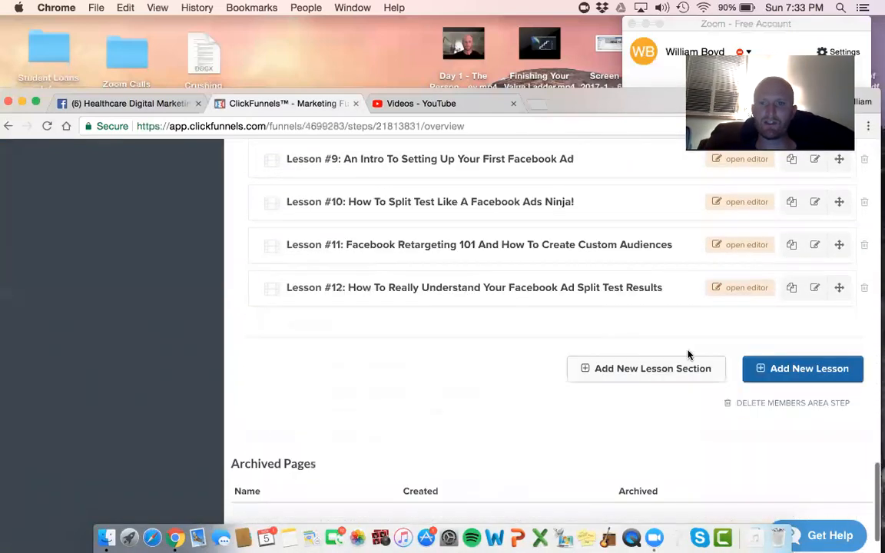
- Create a new lesson section named "Instagram Training" in the Membership Area, without product requirements
click(675, 372)
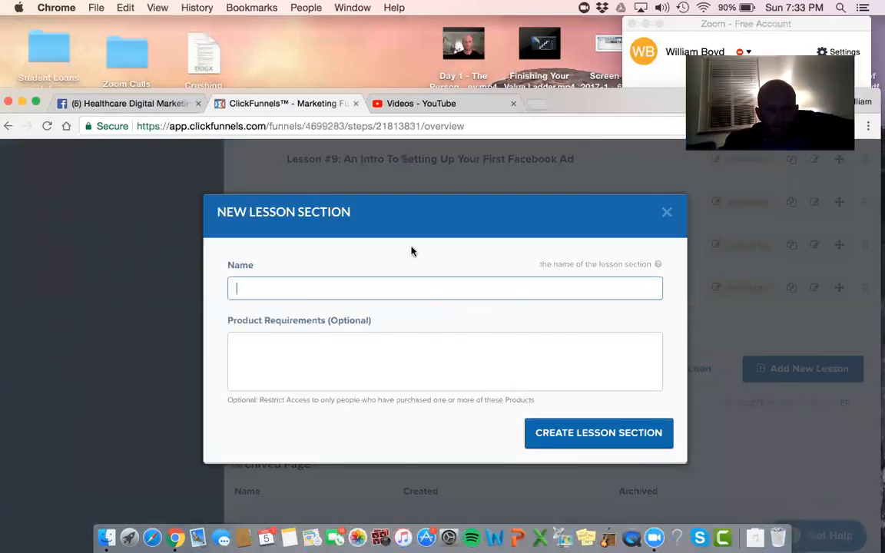
text(Instagram Training)
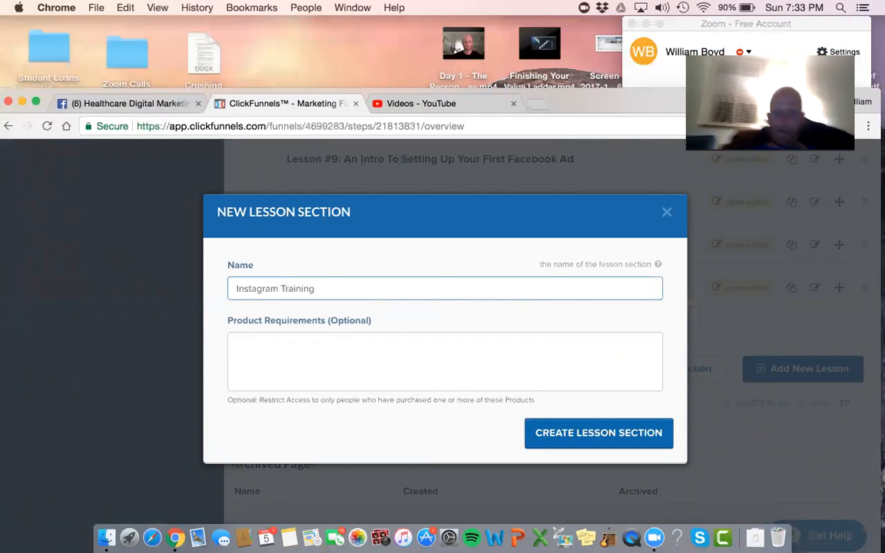
click(599, 434)
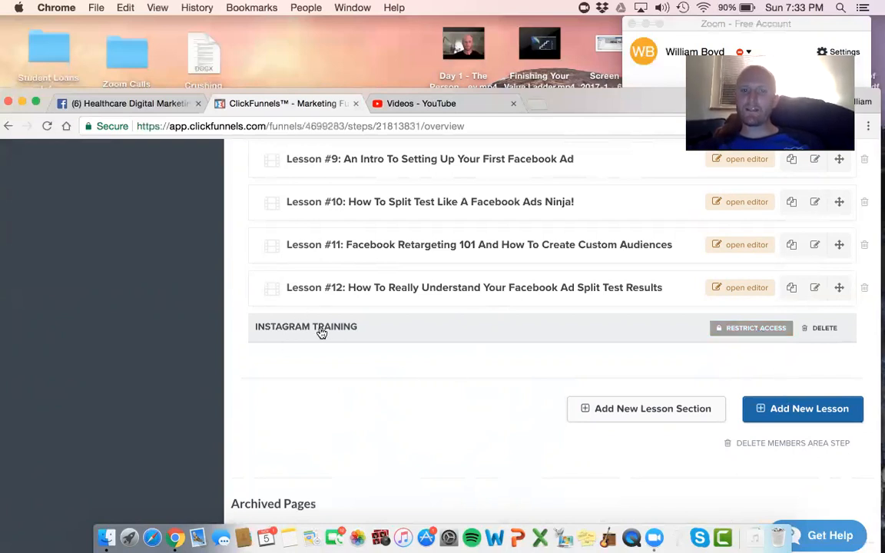
- Create a new lesson named "Hashtag Strategies" in the Instagram Training section using the Video Lesson template, without a drip delay
click(782, 408)
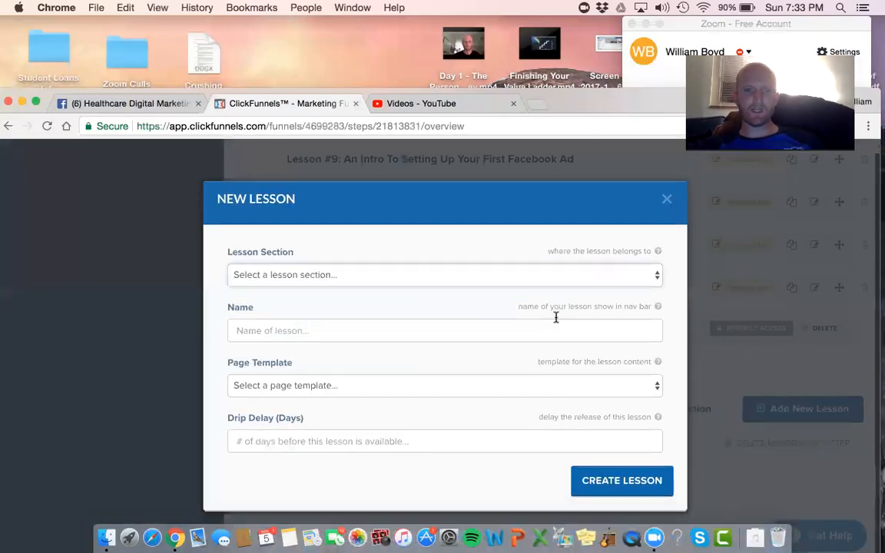
click(503, 280)
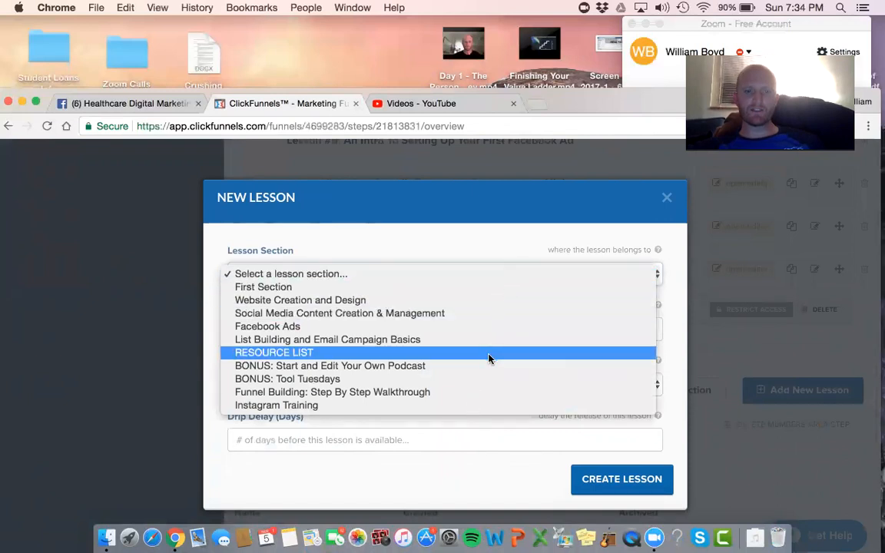
click(479, 405)
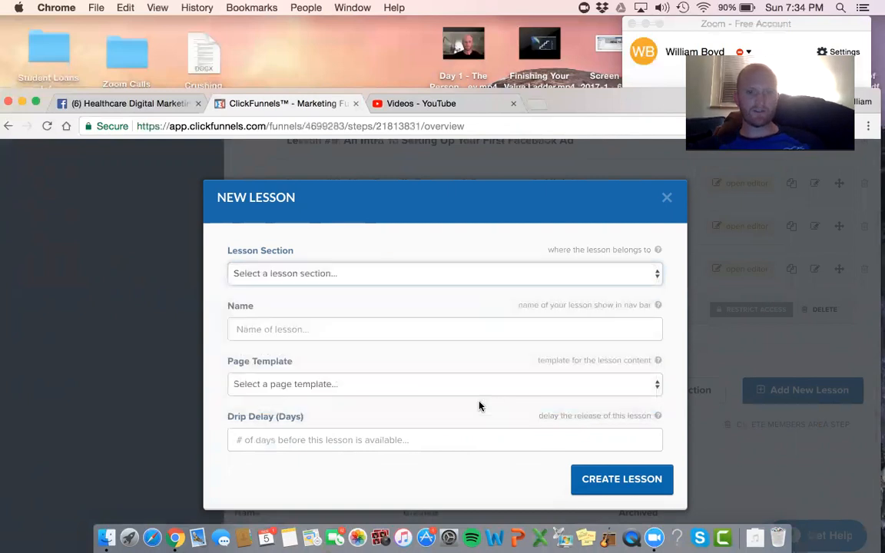
click(442, 323)
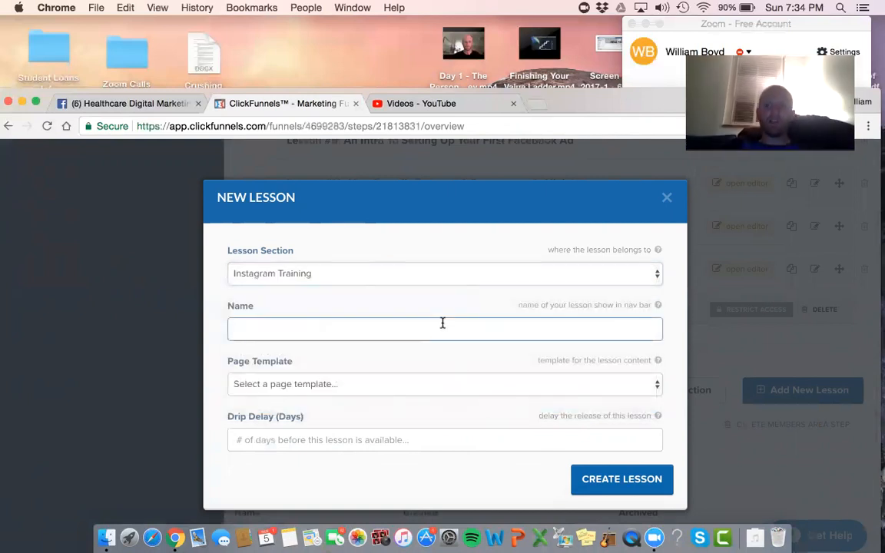
text(Hashtg)
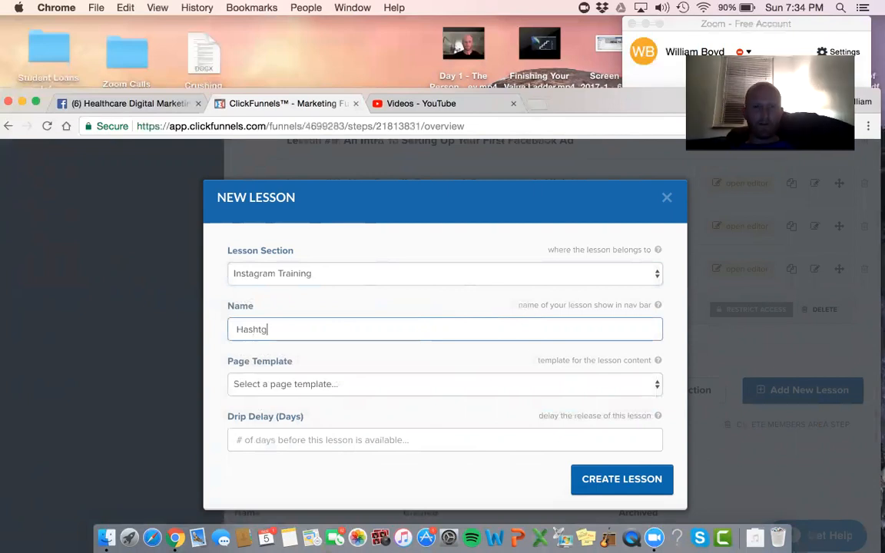
key(BackSpace)
text(ag)
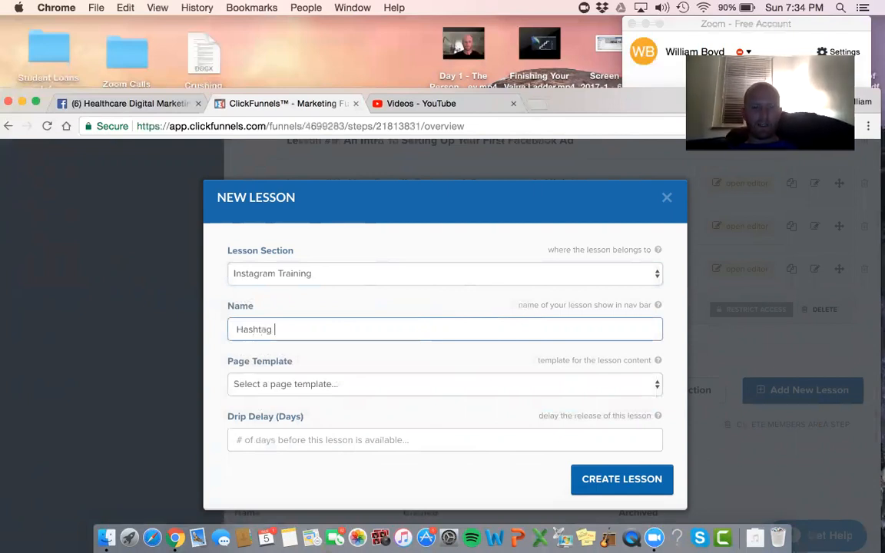
text( Strategies)
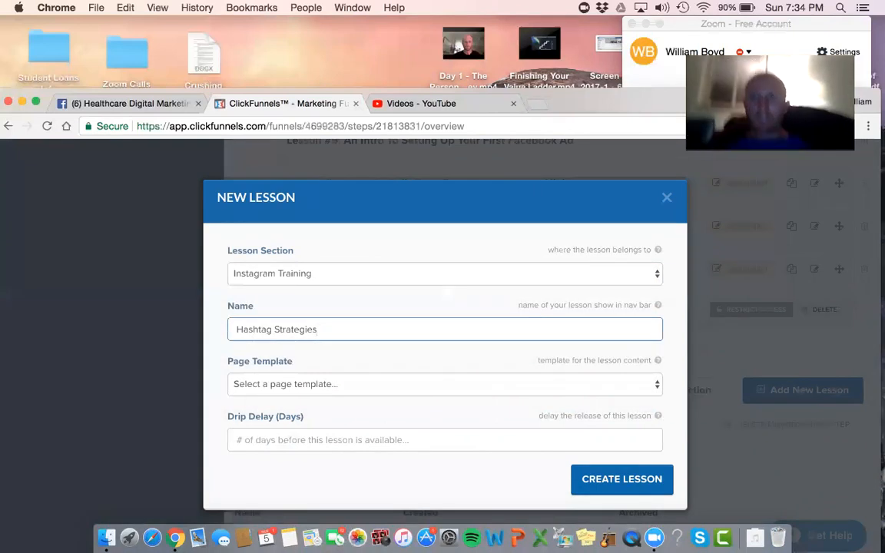
click(461, 385)
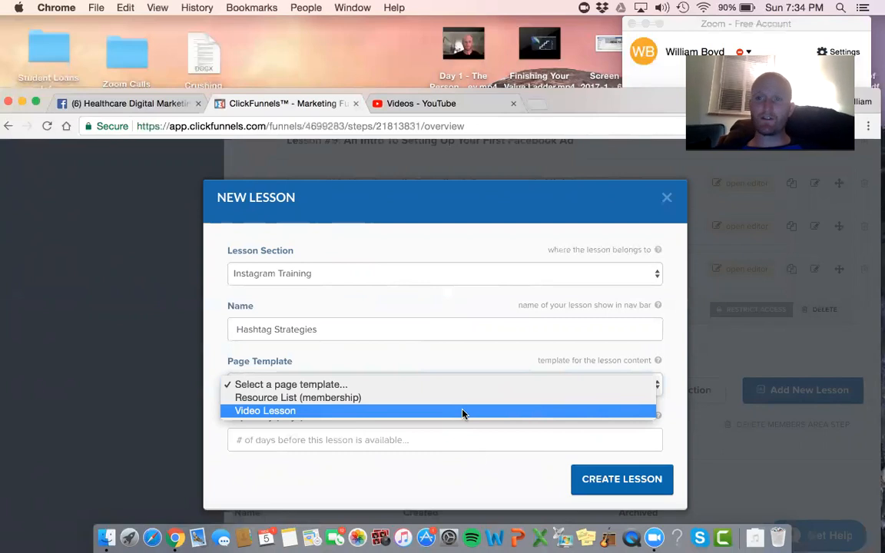
click(462, 410)
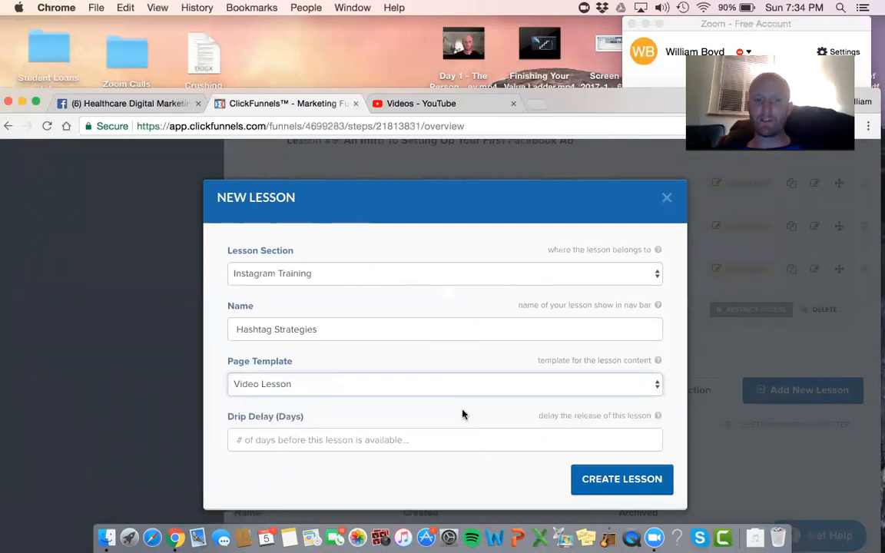
click(429, 431)
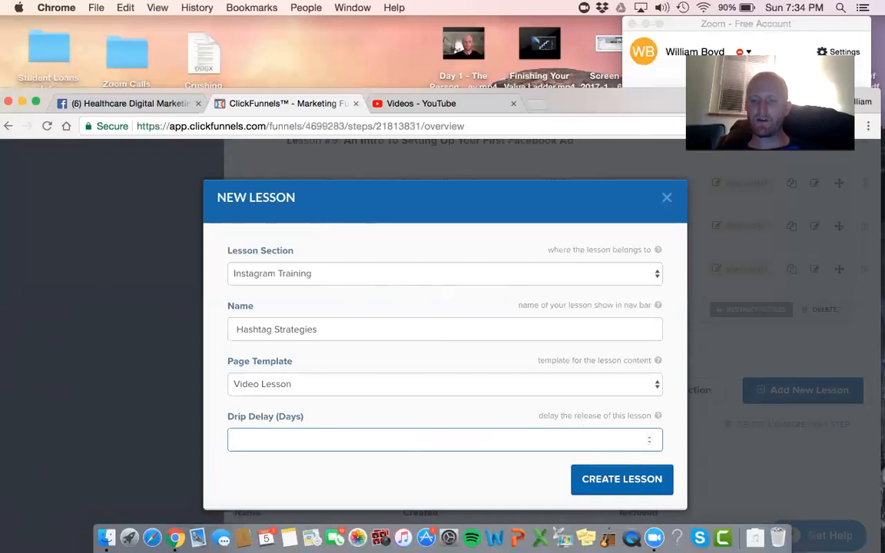
click(624, 479)
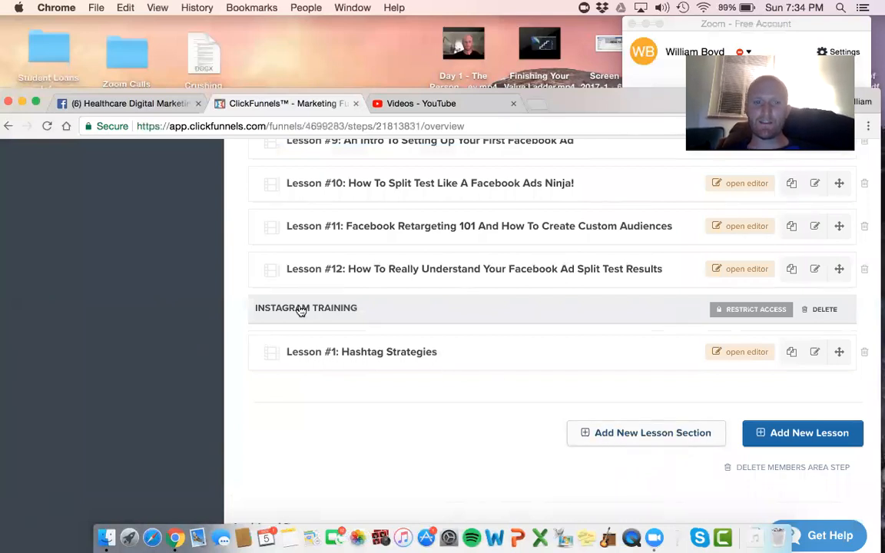
- Look through the Hashtag Strategies lesson's page in the editor from headline to download links, save it and close the editor
click(746, 353)
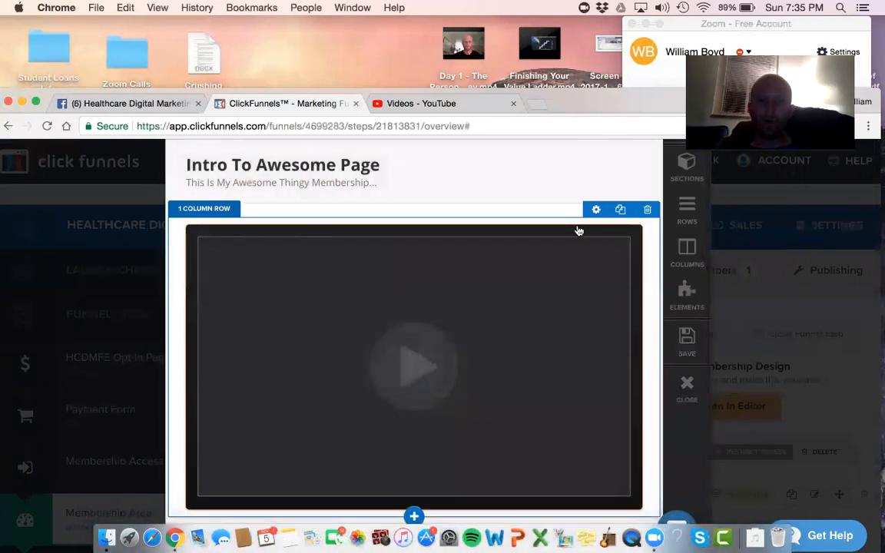
scroll(578, 232, down, 5)
drag(551, 86, 548, 40)
scroll(558, 278, up, 5)
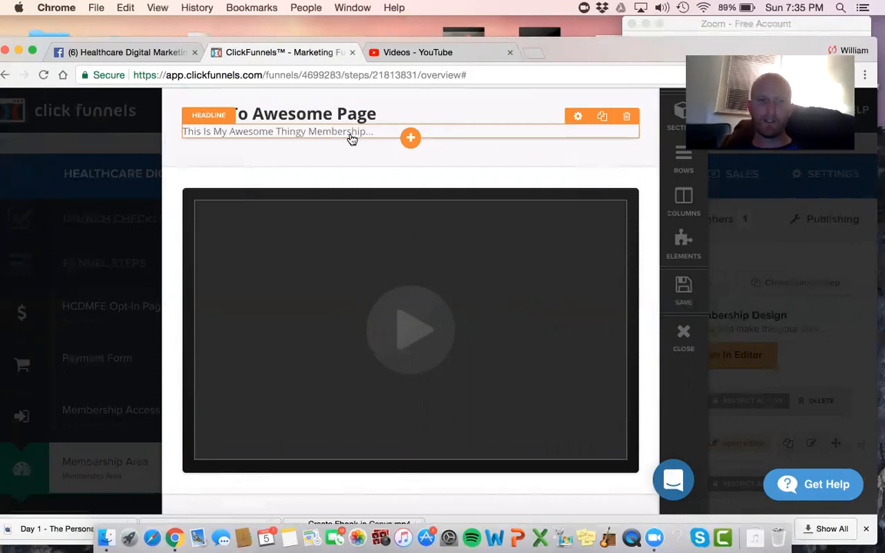
scroll(387, 249, down, 5)
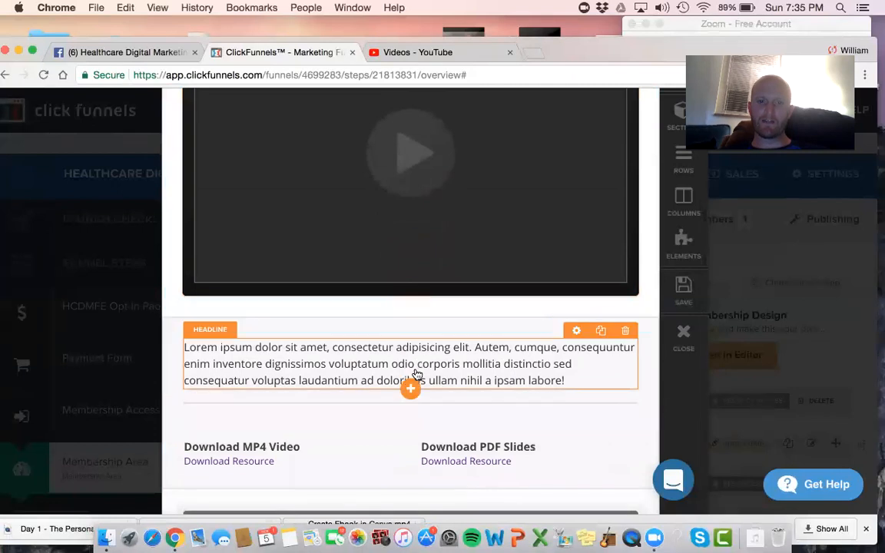
scroll(411, 387, down, 2)
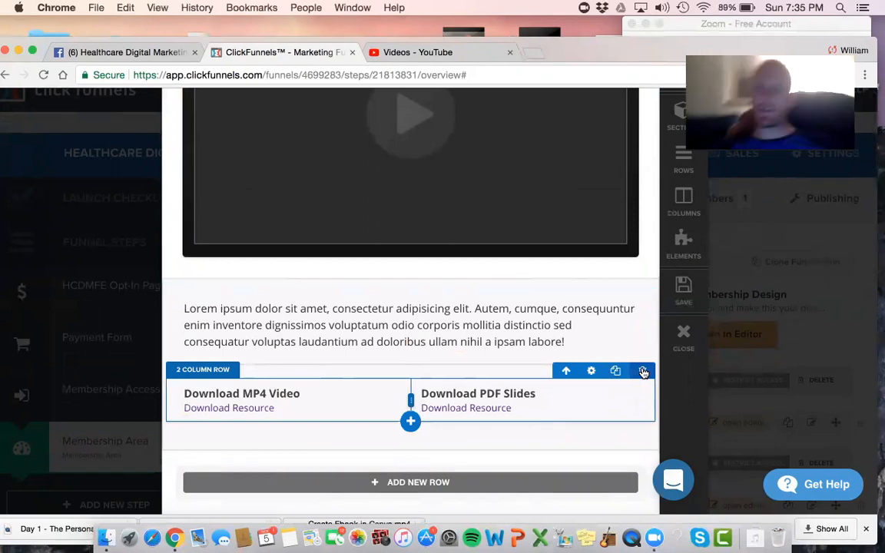
scroll(643, 372, down, 2)
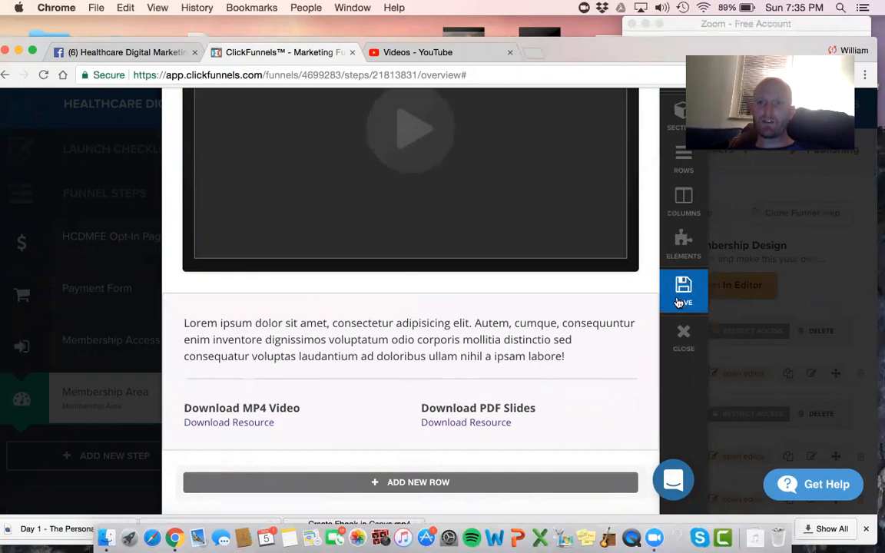
click(678, 301)
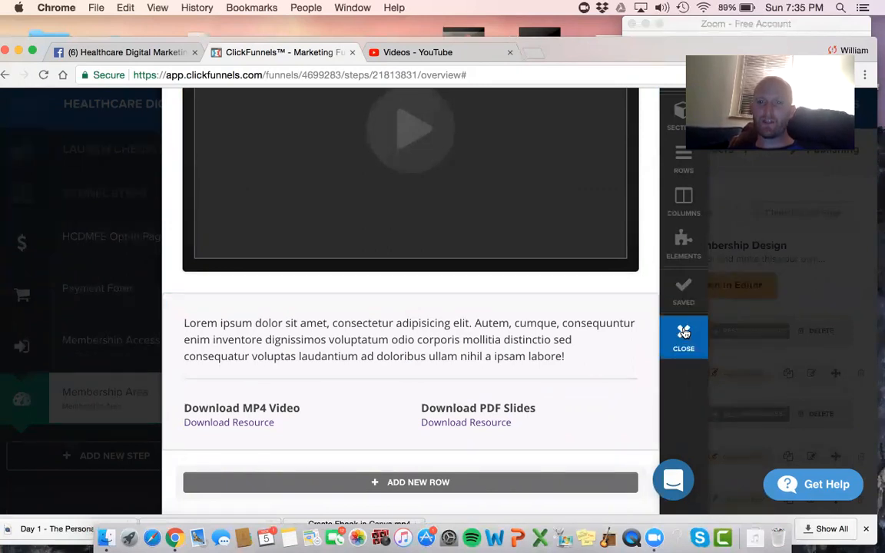
click(683, 332)
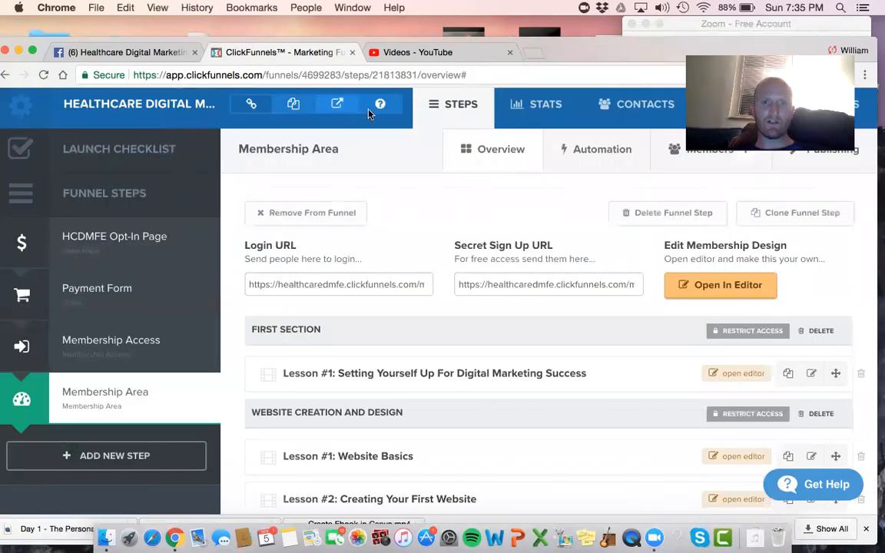
- Copy the Membership Area's Secret Sign Up URL and load it in a new browser tab
scroll(598, 175, up, 2)
click(517, 330)
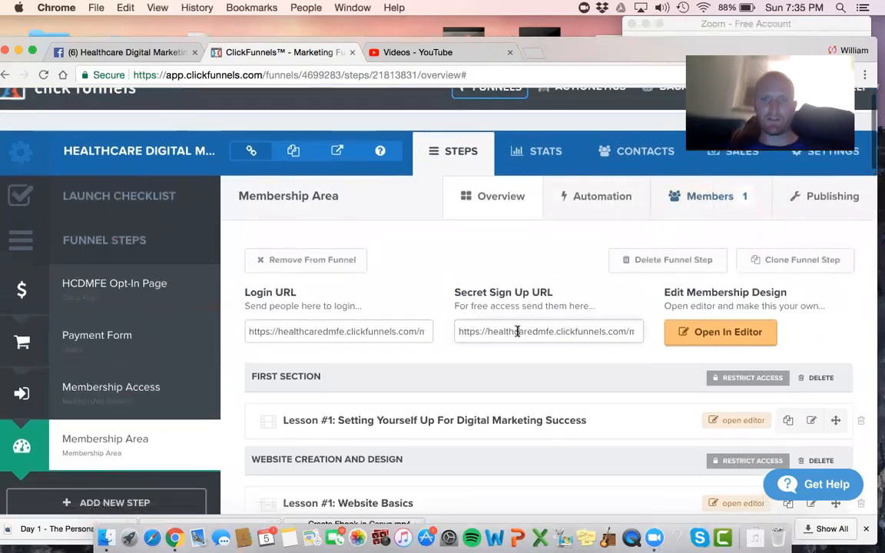
triple_click(517, 331)
right_click(517, 331)
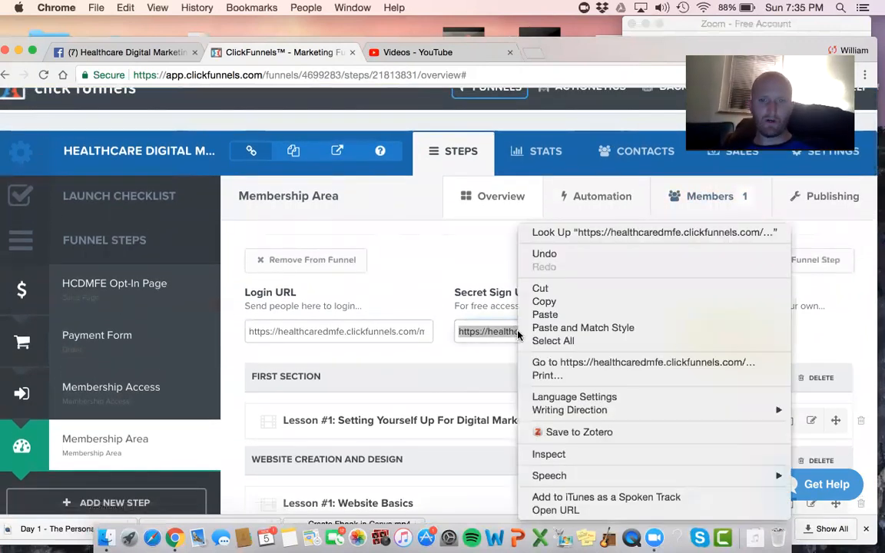
click(539, 300)
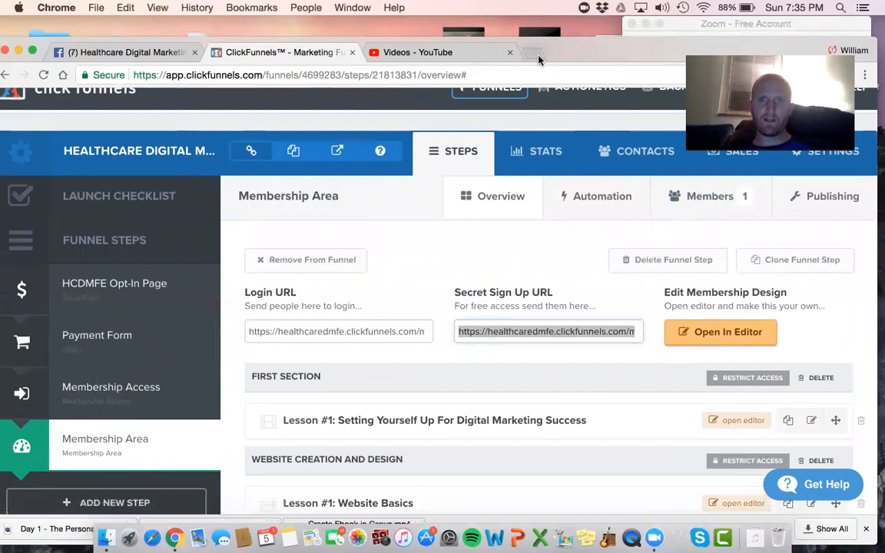
key(super+t)
right_click(516, 74)
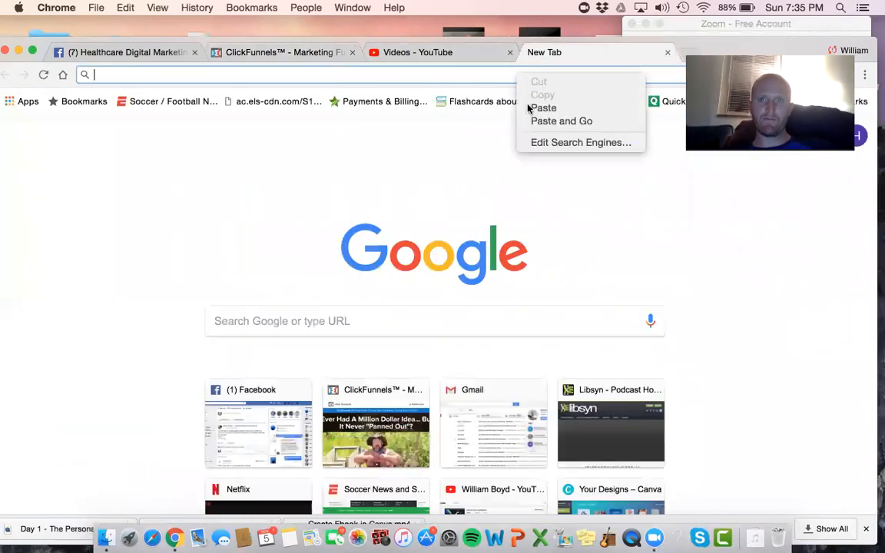
click(533, 121)
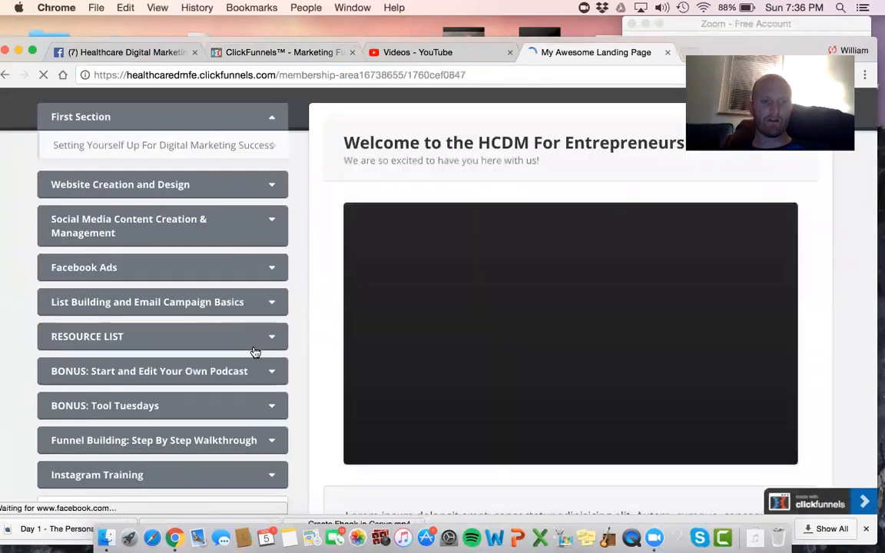
- View the Hashtag Strategies lesson under Instagram Training in the live membership area
scroll(253, 352, down, 3)
click(208, 391)
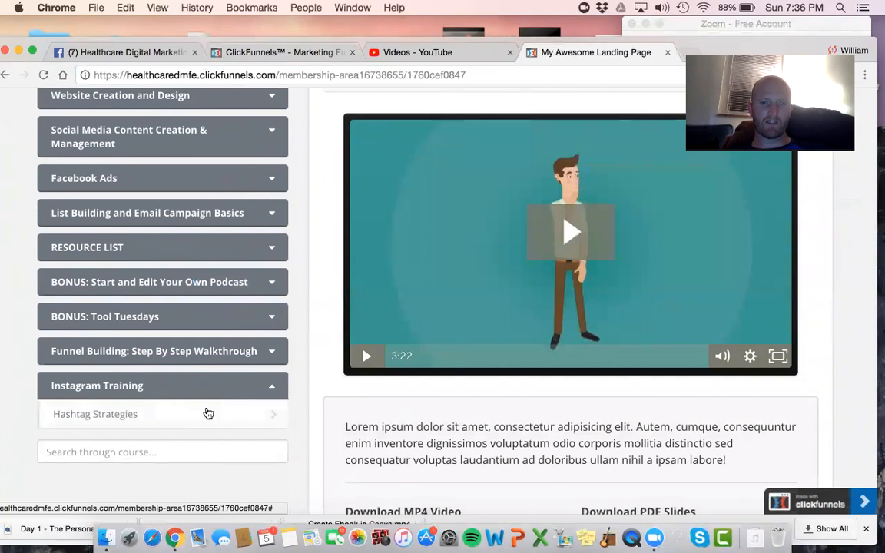
click(208, 414)
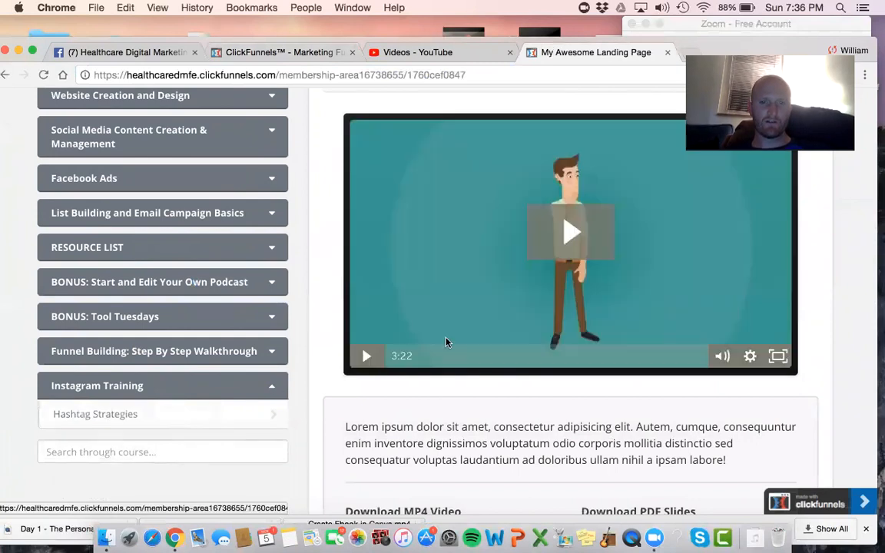
scroll(445, 342, down, 5)
scroll(430, 341, up, 3)
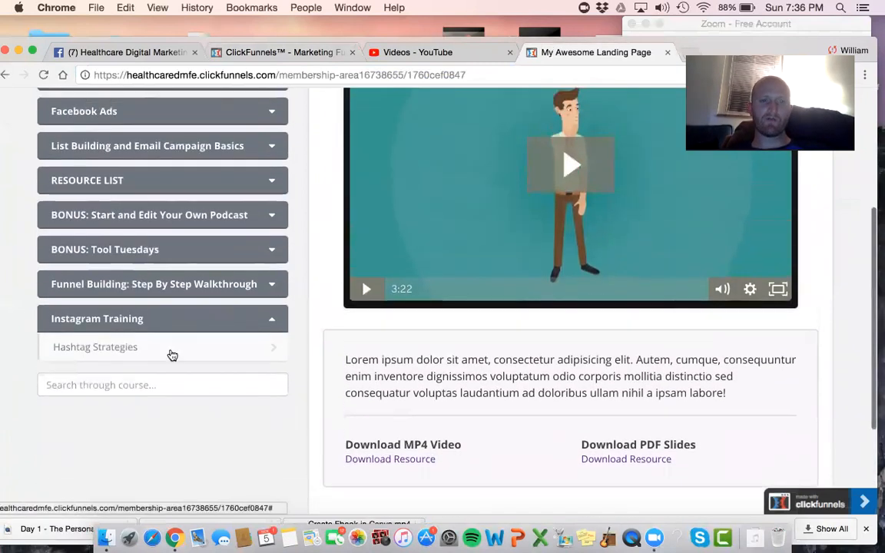
scroll(404, 155, up, 4)
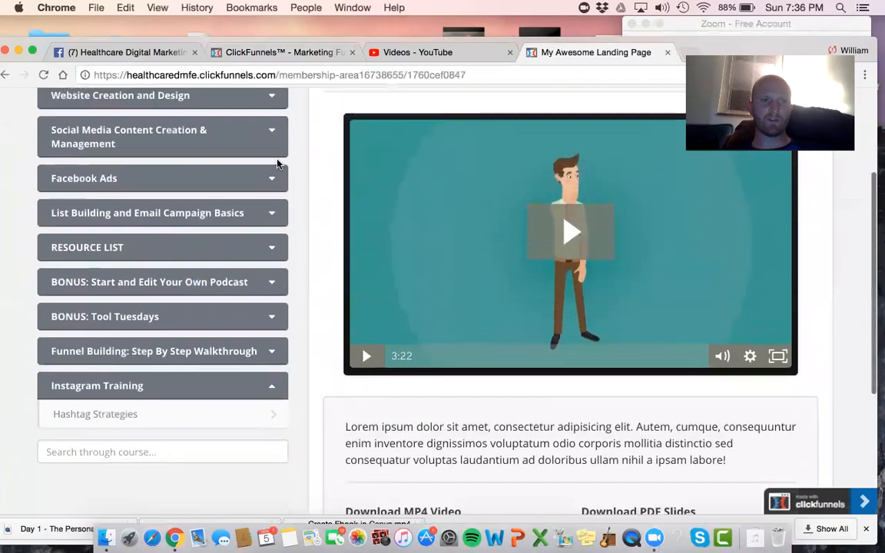
- View the "Installing Your Facebook Pixel" lesson under Facebook Ads and the "Create An Epic Lead Magnet" lesson under Funnel Building
click(211, 251)
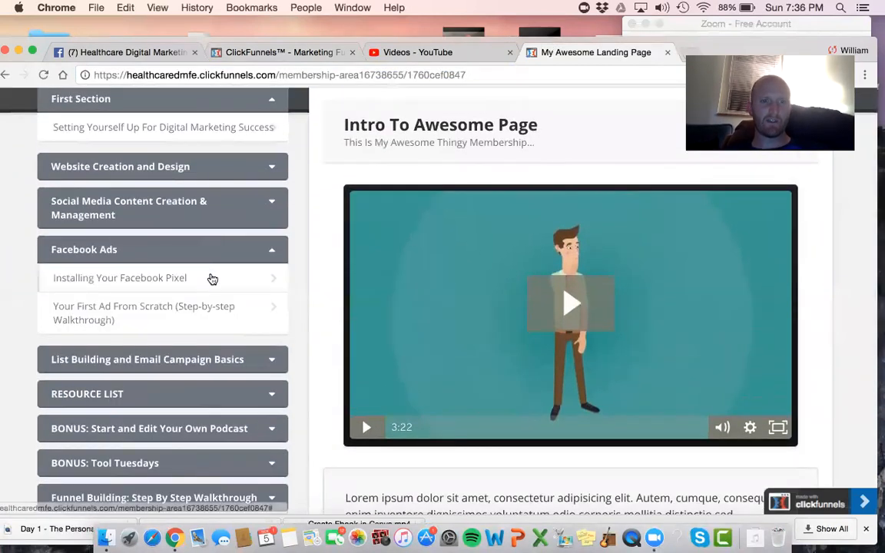
click(212, 279)
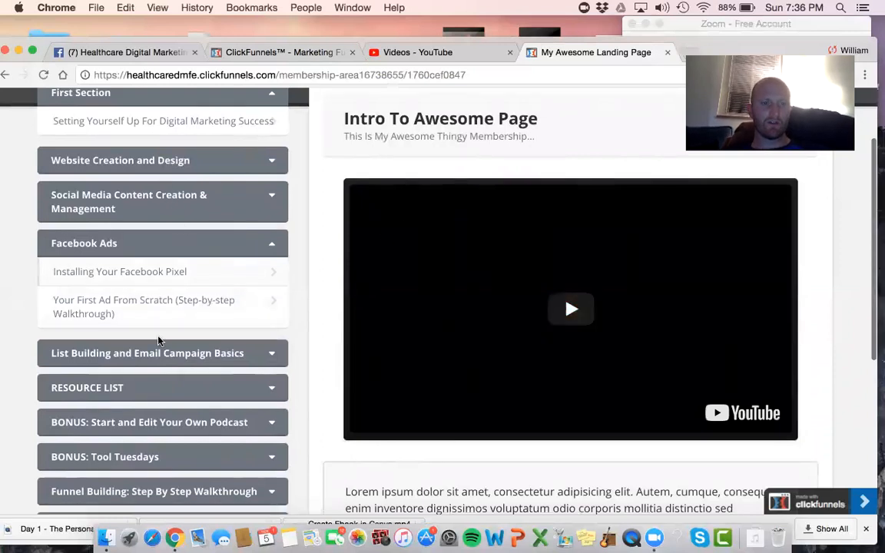
scroll(153, 345, down, 3)
click(161, 396)
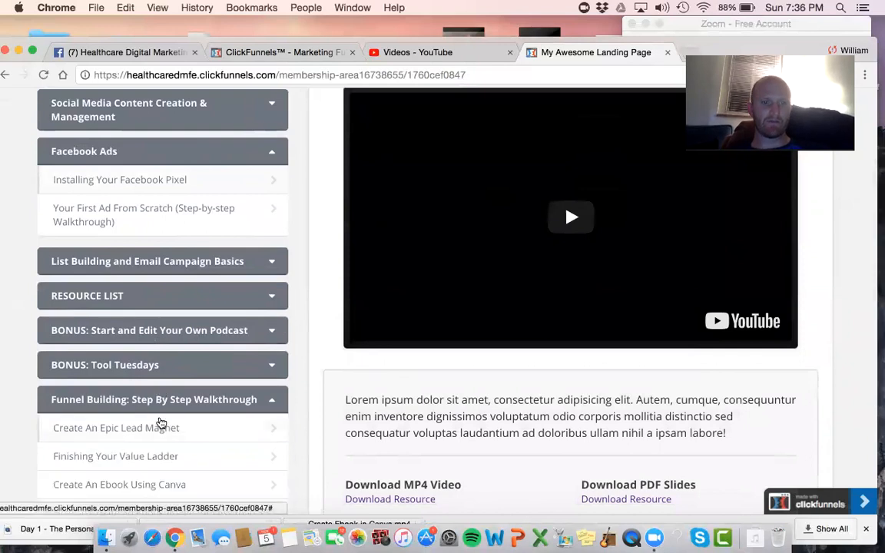
click(160, 426)
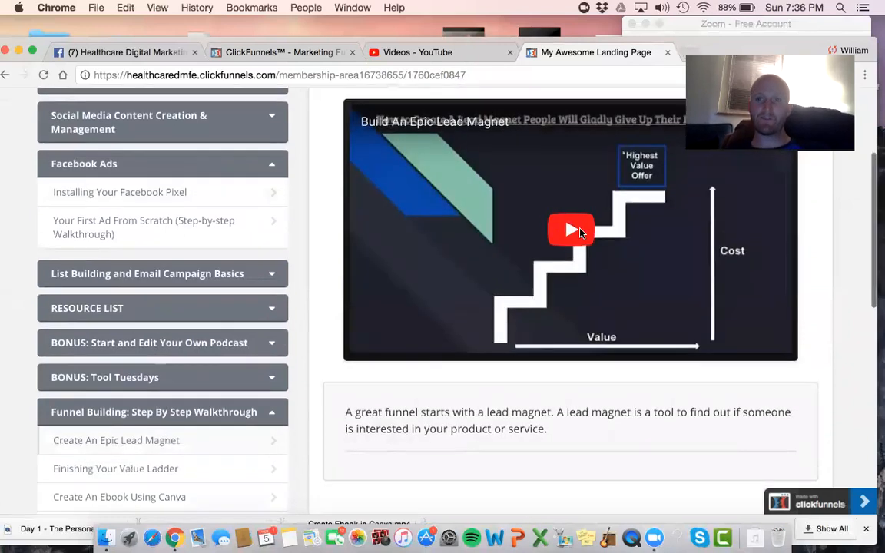
- Play the "Build An Epic Lead Magnet" lesson video for a few seconds, pause it, and look at the description below
click(580, 232)
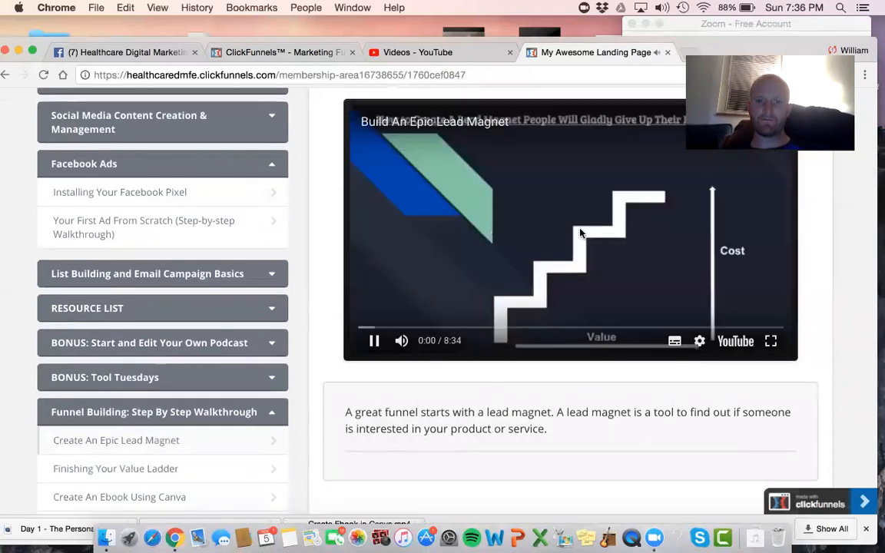
scroll(581, 233, up, 3)
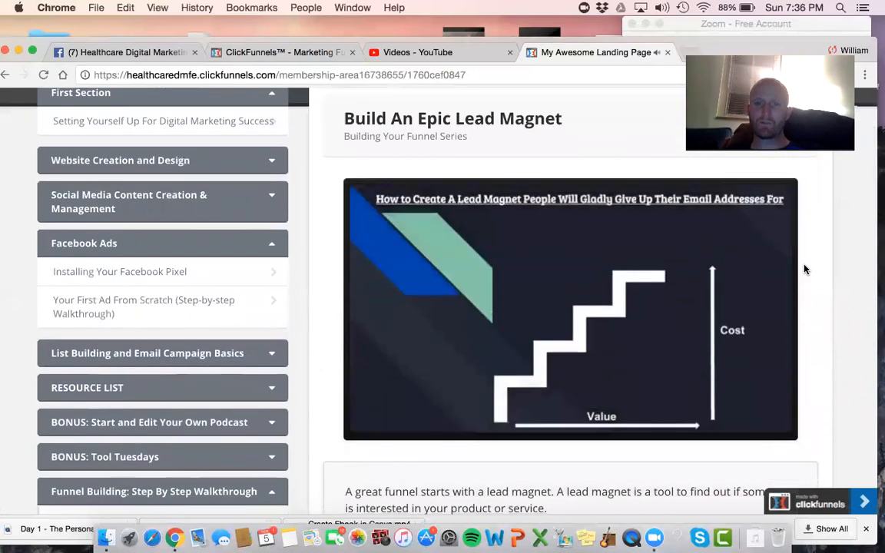
scroll(803, 269, down, 1)
click(377, 393)
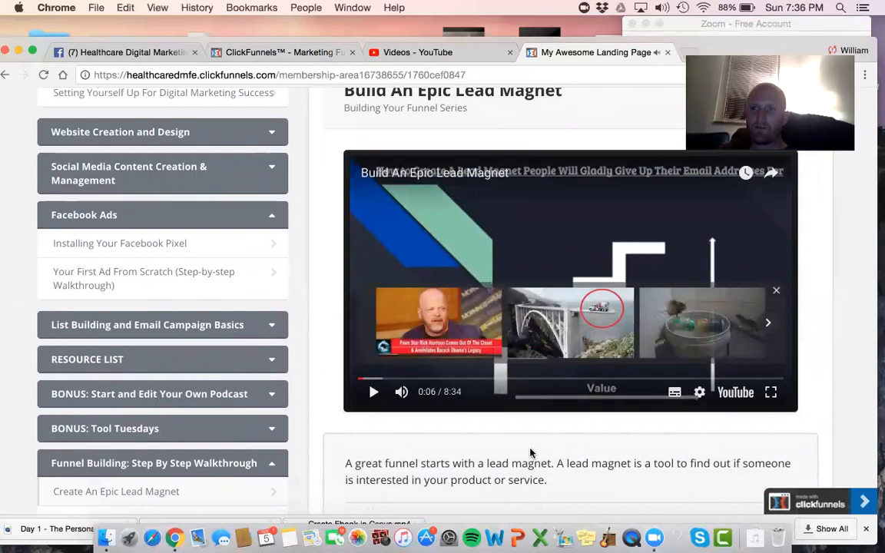
scroll(488, 457, down, 1)
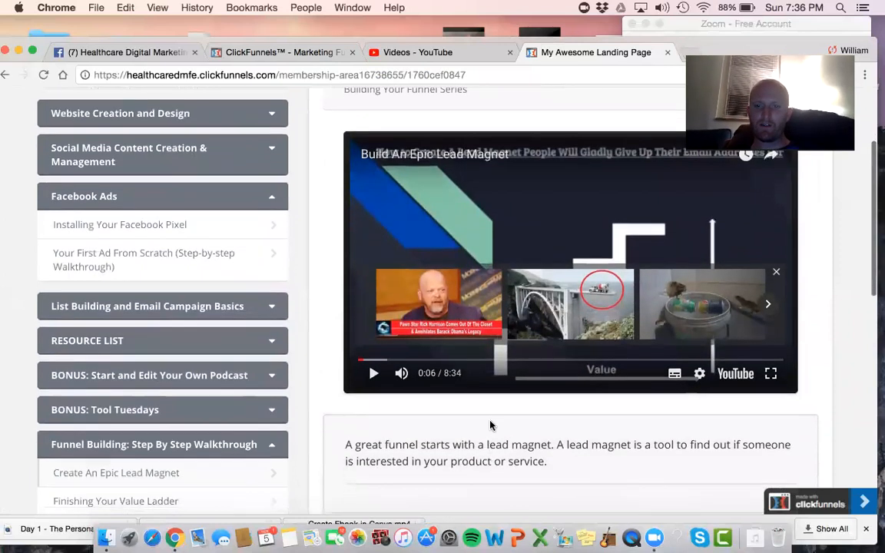
- Look over the "Build An Epic Lead Magnet" lesson page, and collapse the Funnel Building and Facebook Ads sections in the course list
scroll(490, 425, down, 3)
scroll(490, 425, up, 4)
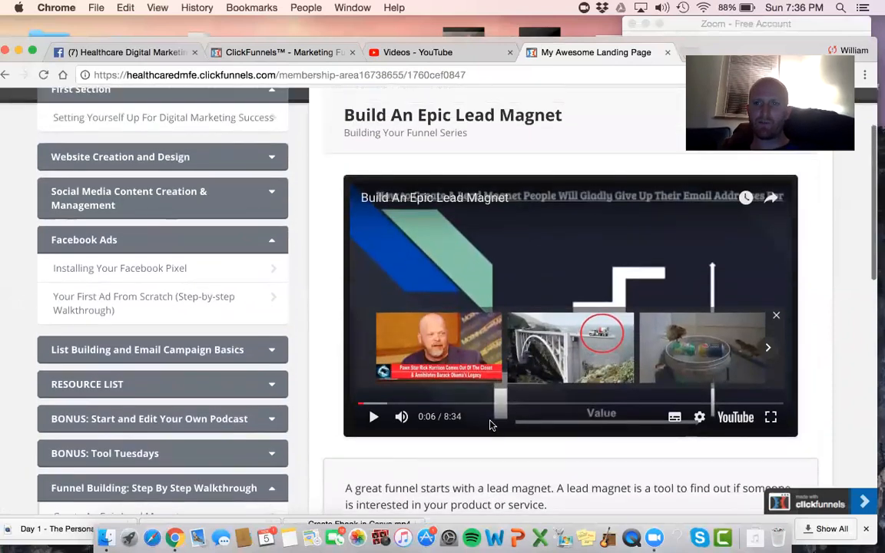
scroll(492, 425, down, 1)
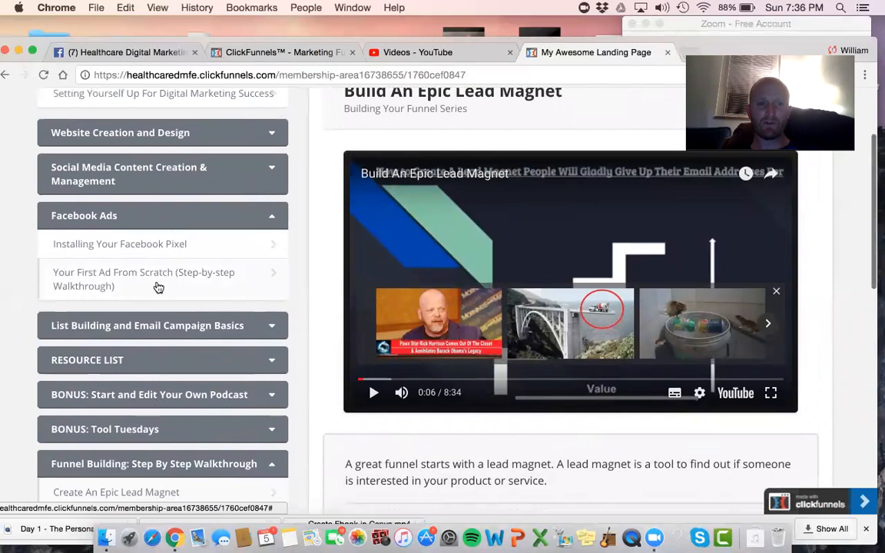
scroll(615, 376, down, 5)
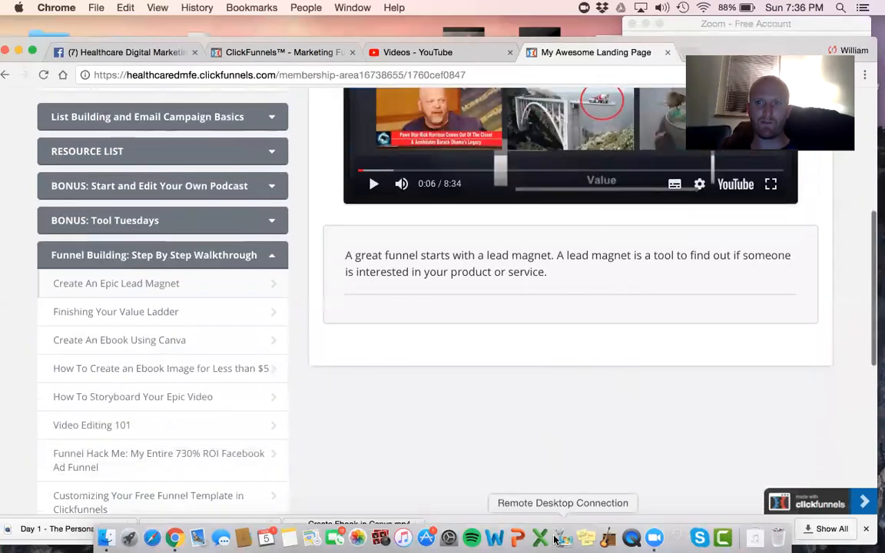
scroll(545, 367, up, 3)
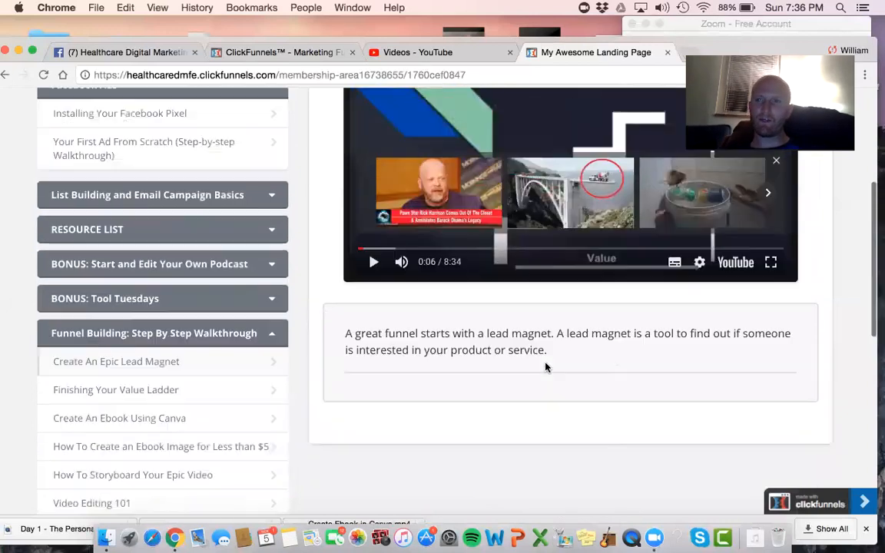
scroll(545, 367, up, 1)
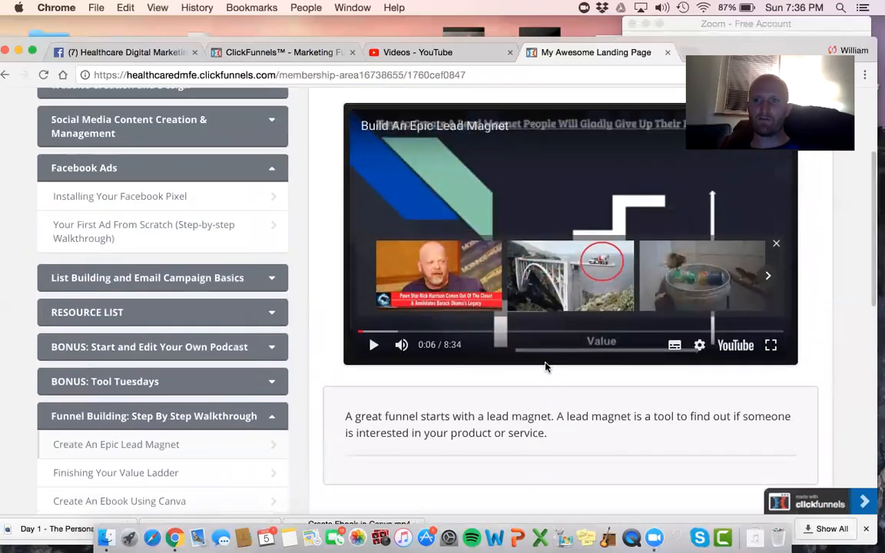
scroll(562, 370, down, 1)
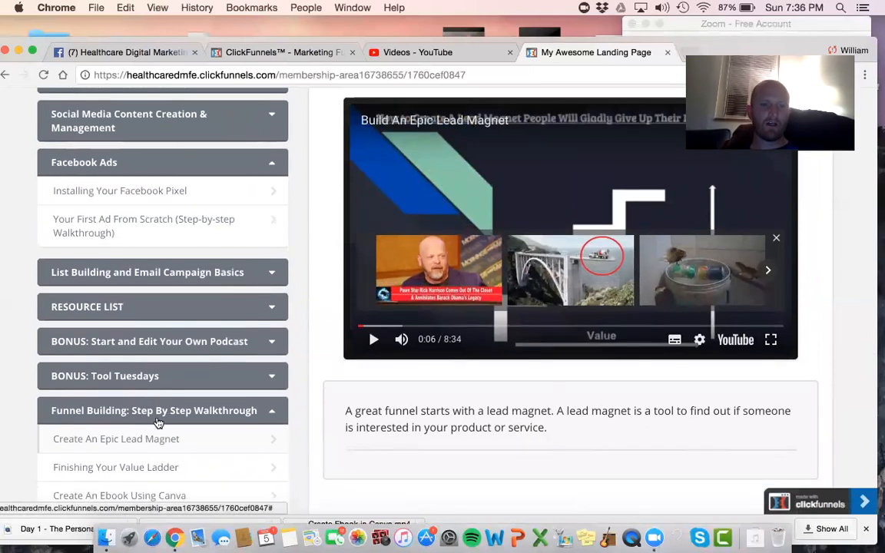
click(146, 408)
click(181, 163)
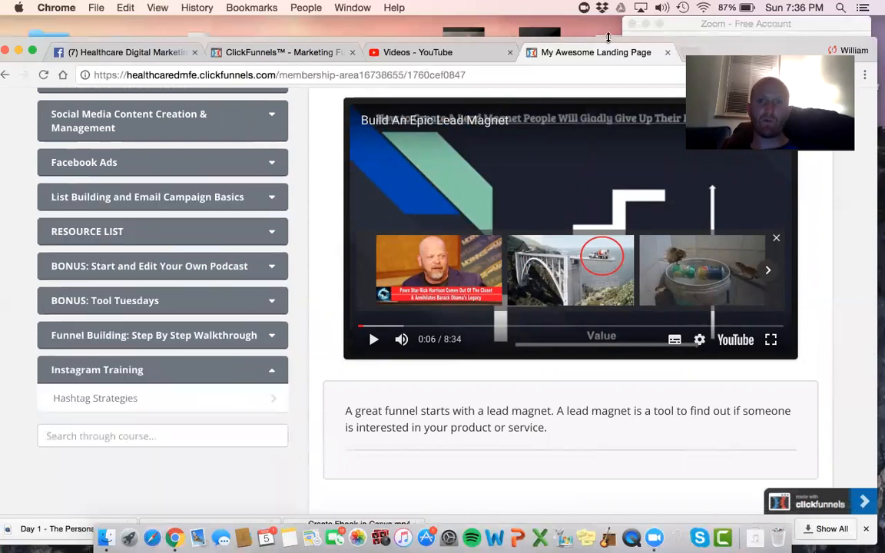
- Return to the ClickFunnels Membership Area overview and open the editor for "Lesson #6: 14 Day Crushing Content Conundrums Challenge"
drag(665, 38, 665, 77)
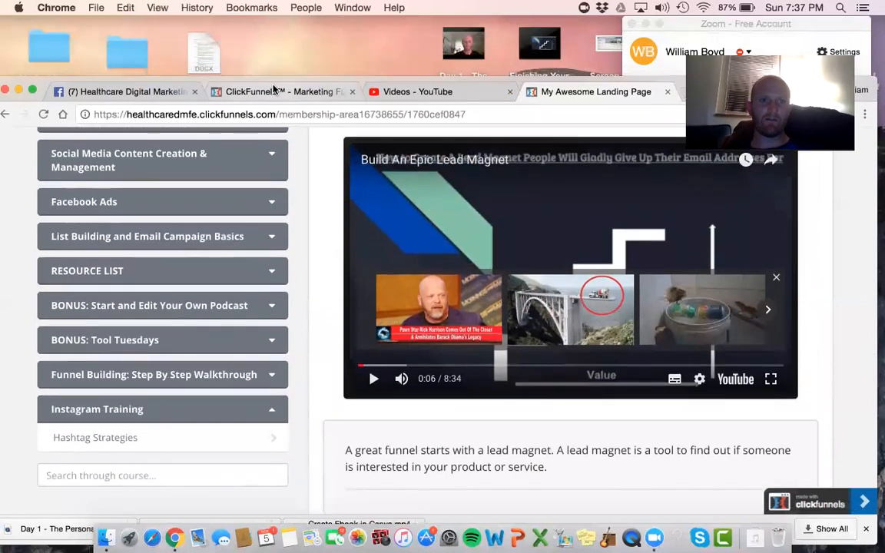
click(274, 90)
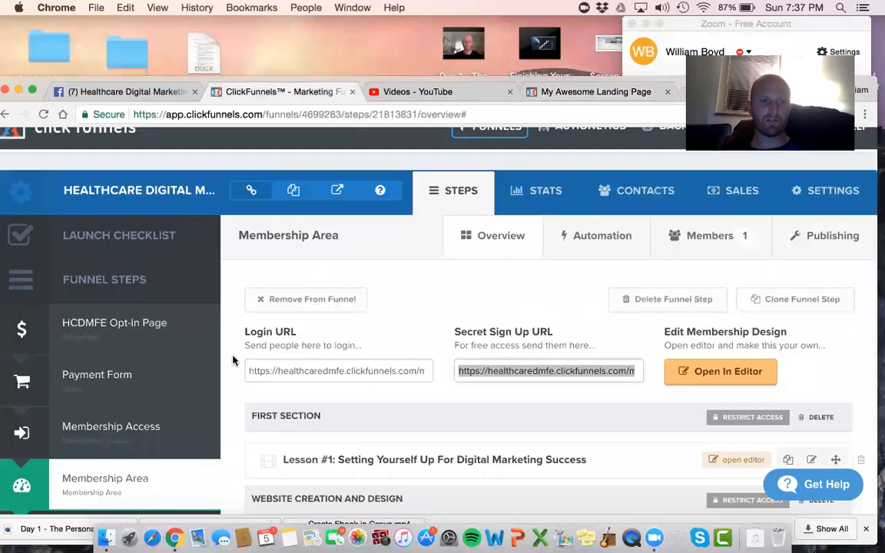
scroll(233, 360, down, 10)
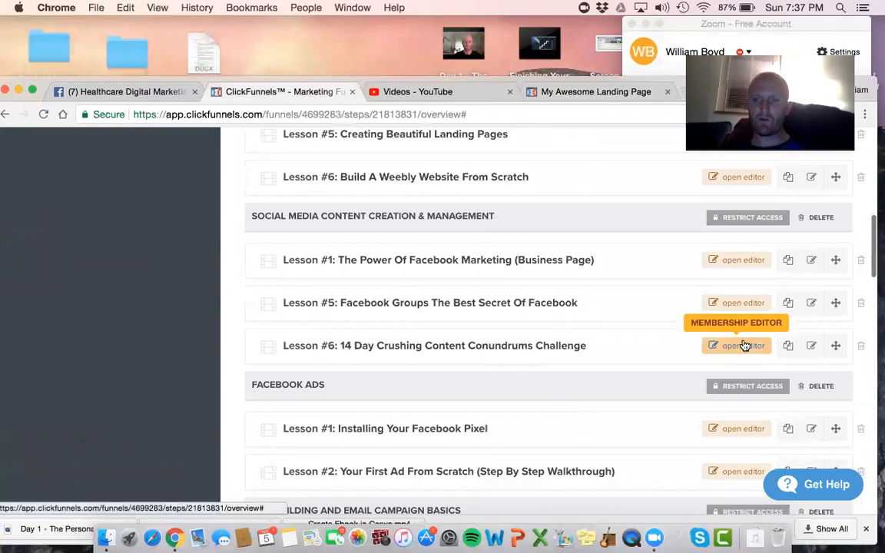
click(741, 346)
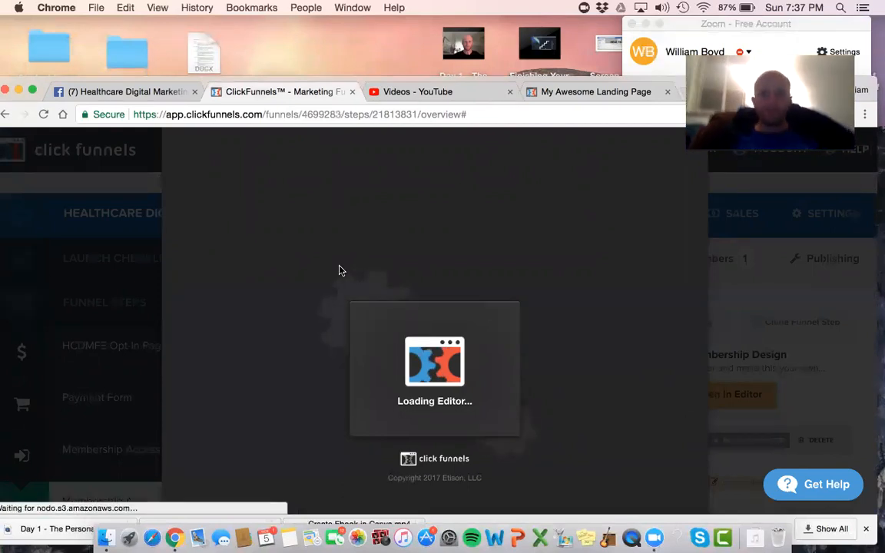
- Switch to YouTube and start uploading the "Day 1 - The Personal Journey" video file from All My Files
click(425, 93)
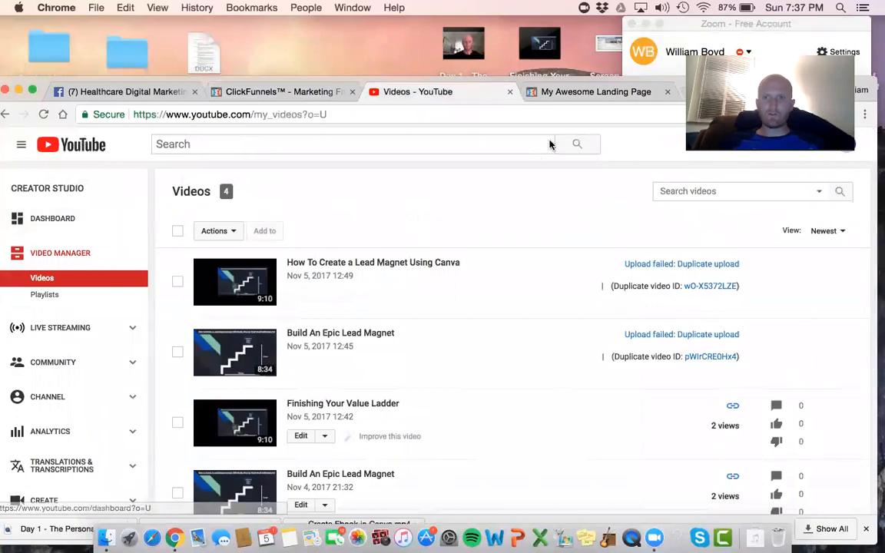
drag(686, 90, 628, 245)
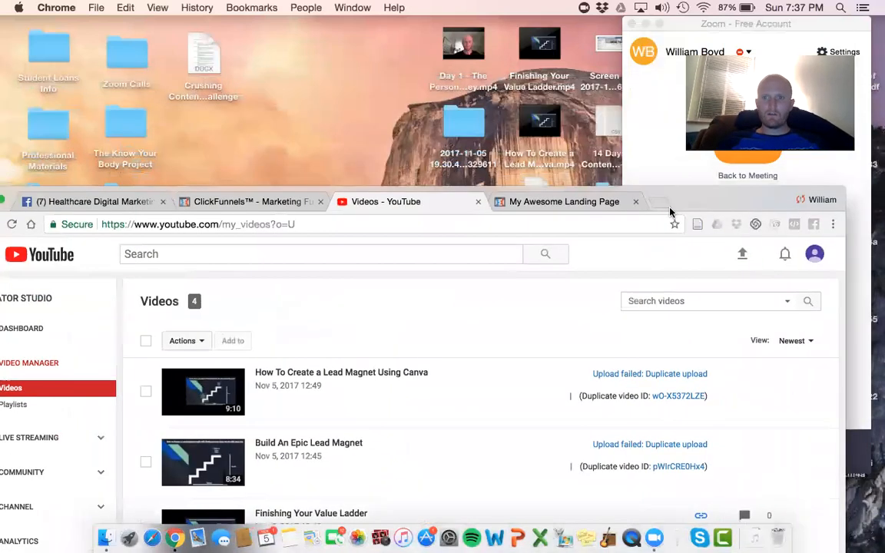
click(741, 253)
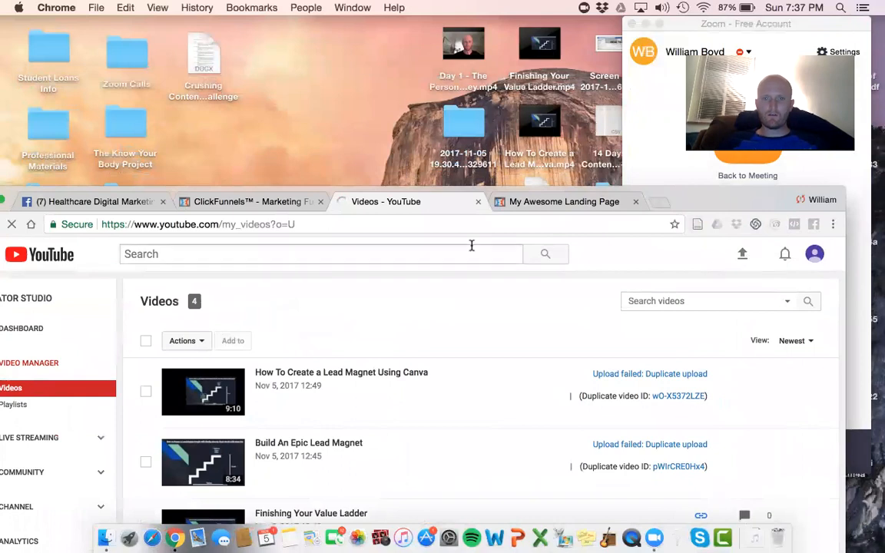
drag(671, 199, 679, 104)
click(343, 291)
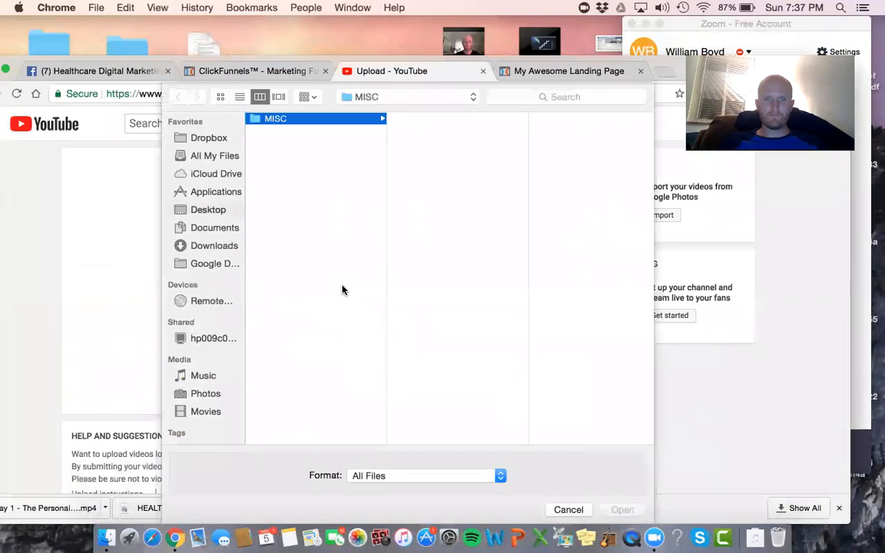
click(219, 155)
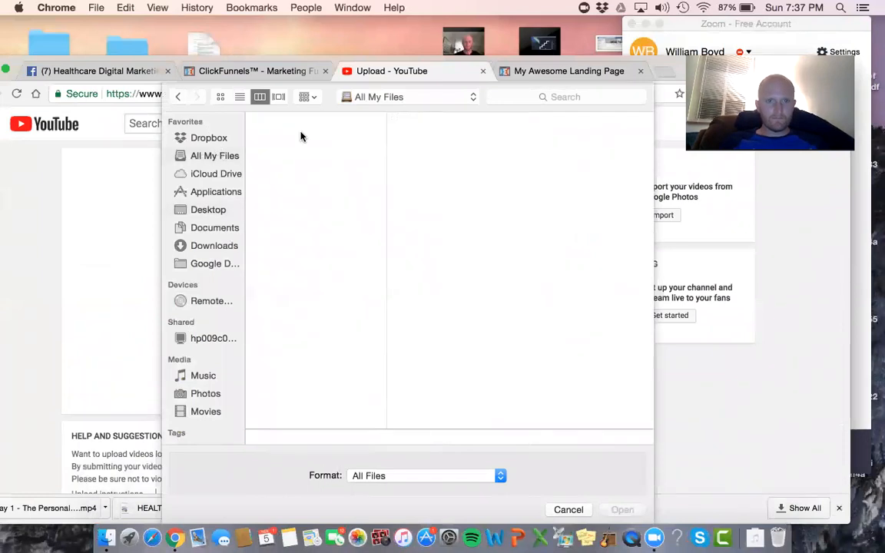
double_click(302, 160)
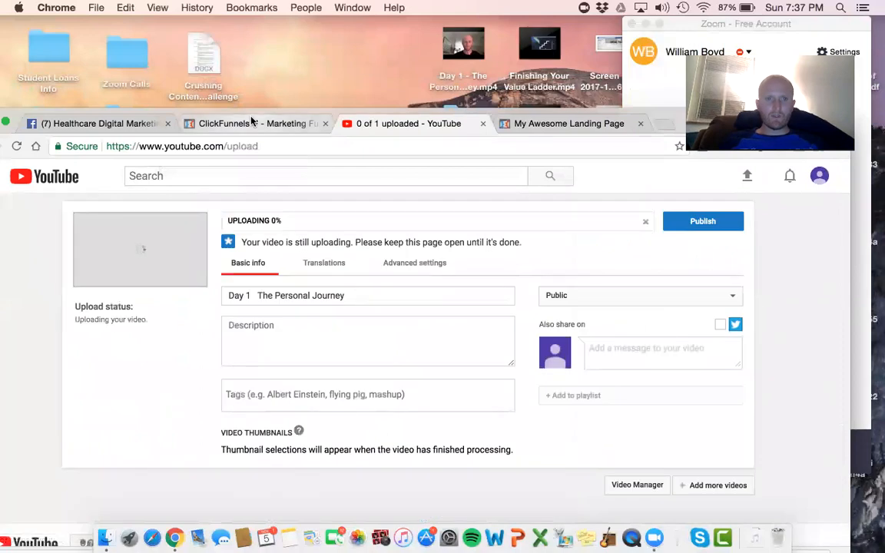
- Back in the ClickFunnels lesson editor, replace the "Intro To Awesome Page" heading with "14 Days of Crushing Content"
click(252, 123)
click(267, 188)
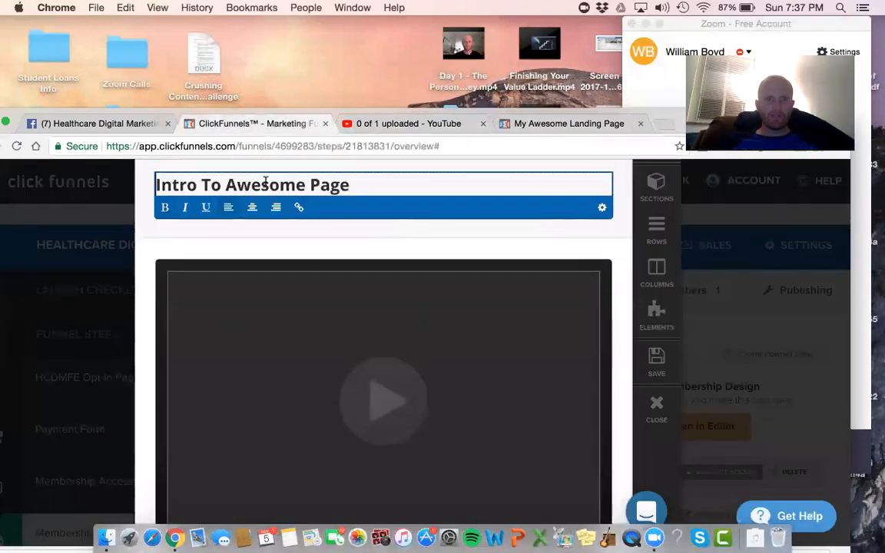
triple_click(261, 183)
text(D)
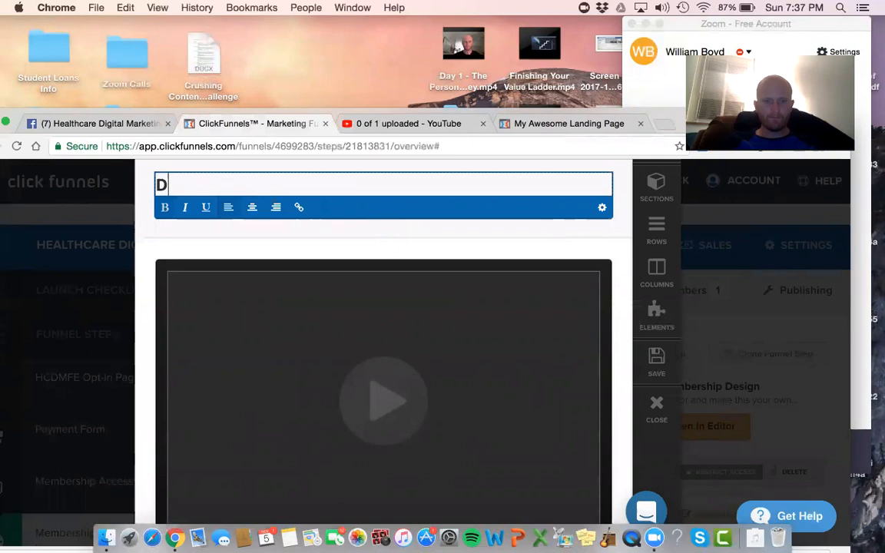
text(14 Days of Crus)
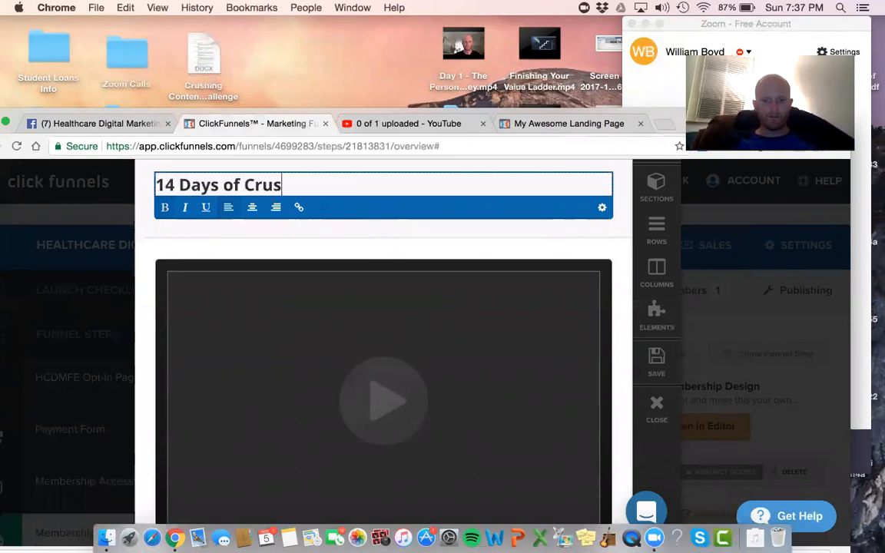
text(hing Content)
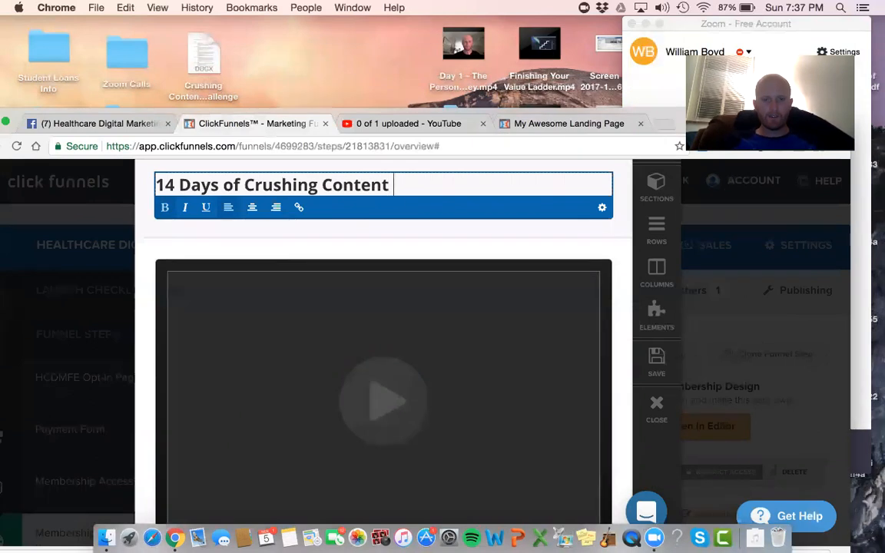
- Replace the subheading under the lesson title with "Content Creation"
click(245, 211)
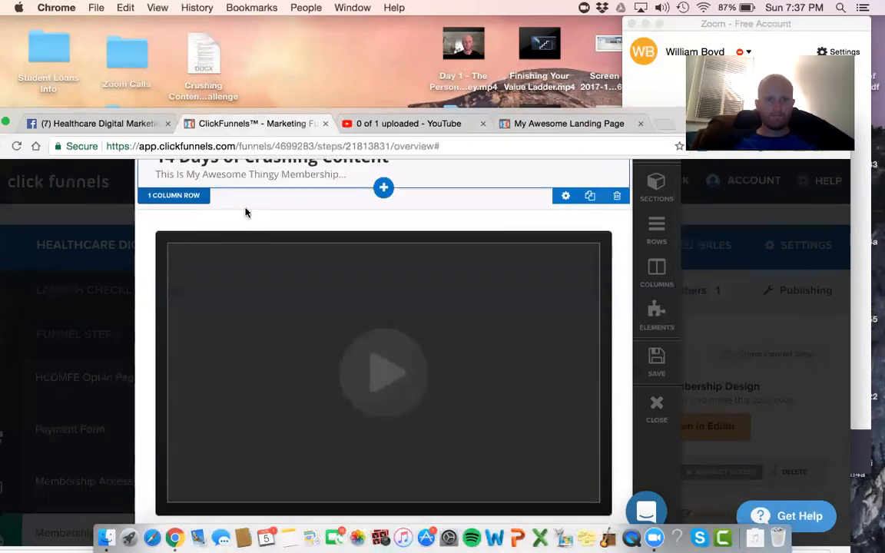
click(253, 201)
key(super+a)
text(C)
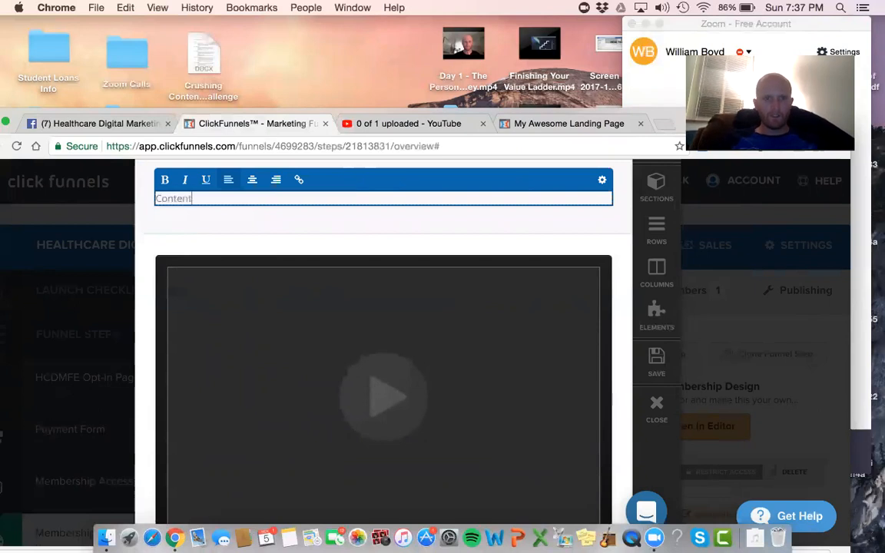
scroll(355, 307, down, 3)
scroll(356, 227, up, 3)
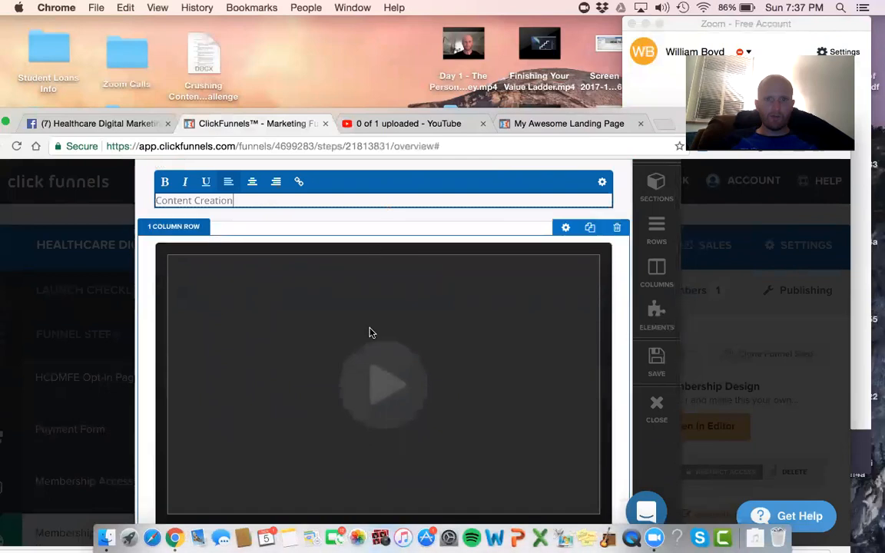
- Look through the available row layouts and add a 1 Column Block below the video placeholder
scroll(369, 331, down, 2)
click(383, 482)
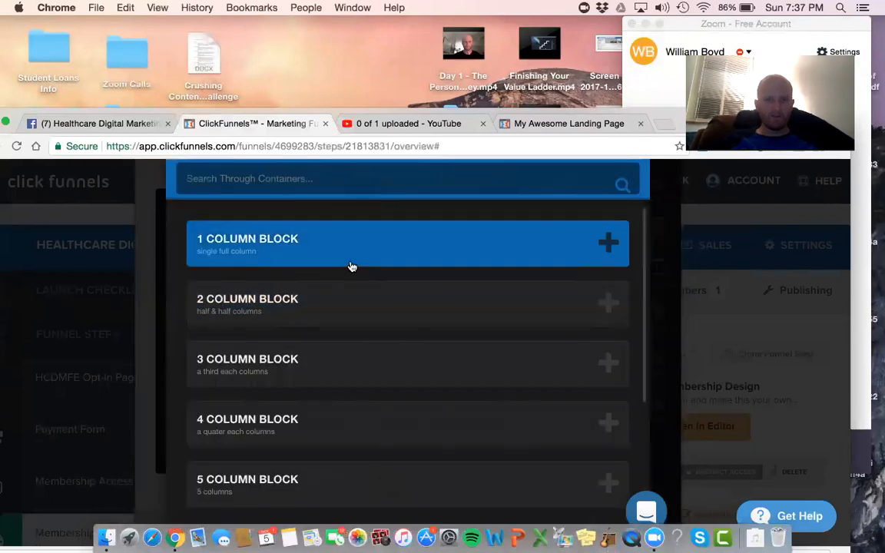
scroll(351, 267, down, 3)
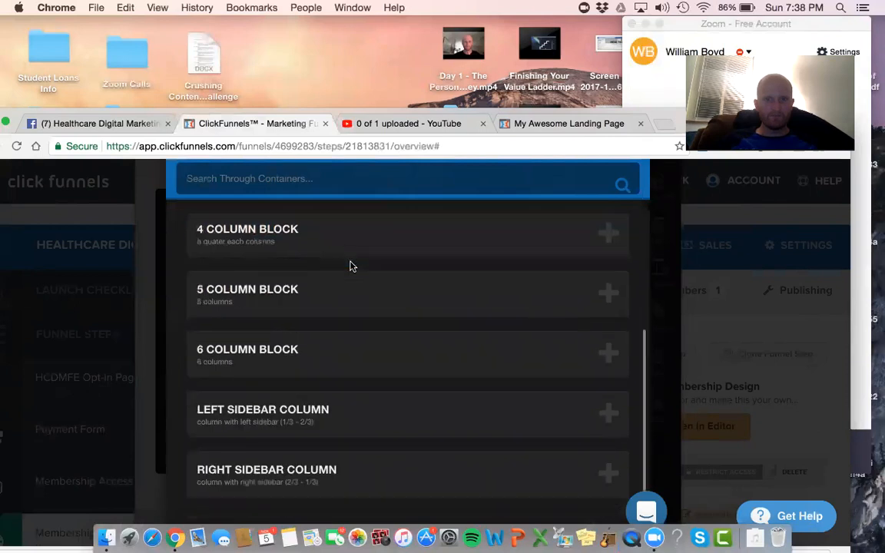
scroll(352, 265, up, 3)
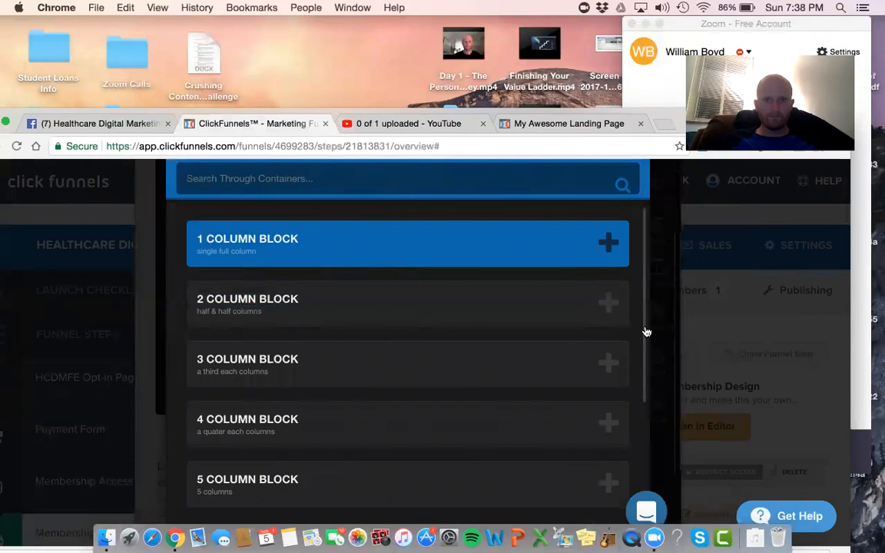
scroll(647, 331, down, 1)
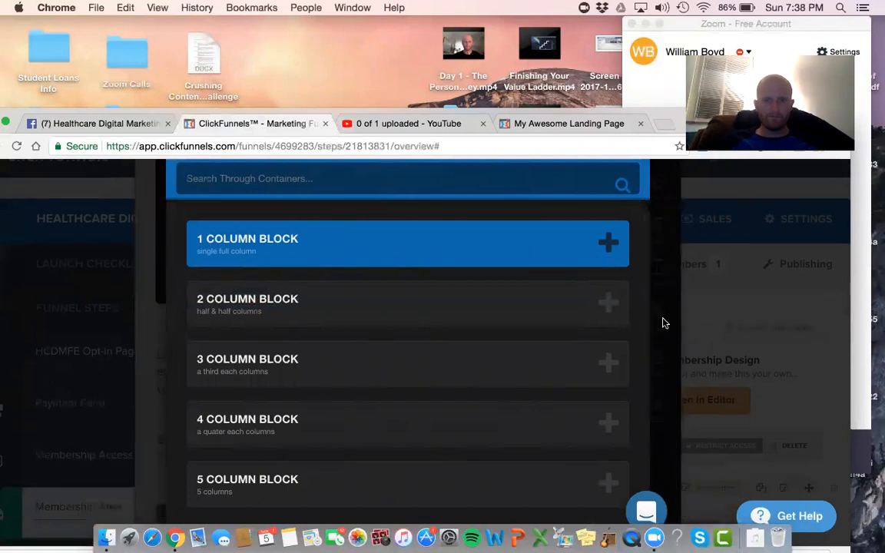
scroll(662, 323, down, 4)
scroll(561, 354, down, 3)
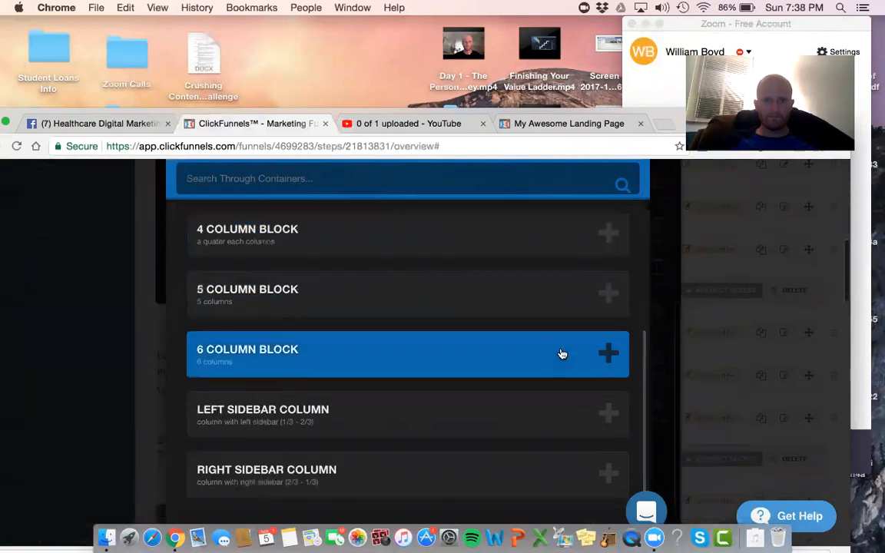
scroll(562, 354, up, 3)
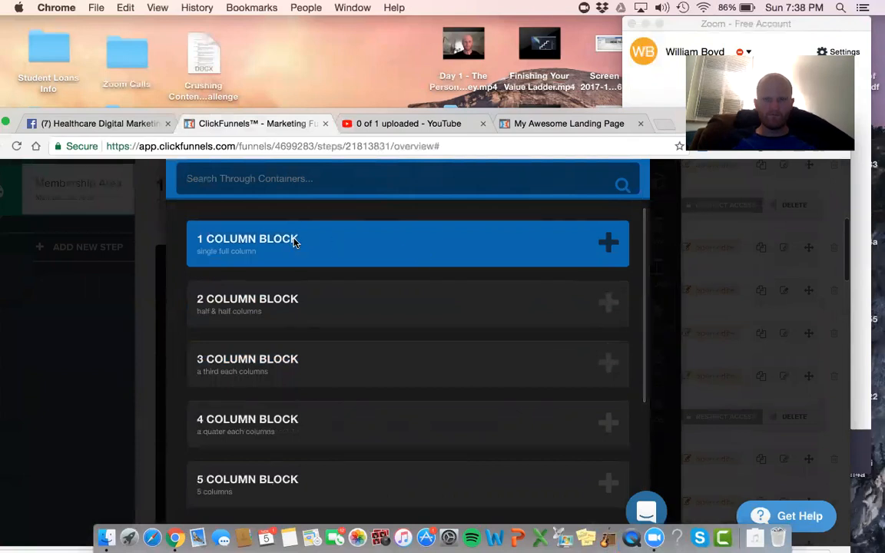
click(294, 242)
scroll(292, 241, down, 3)
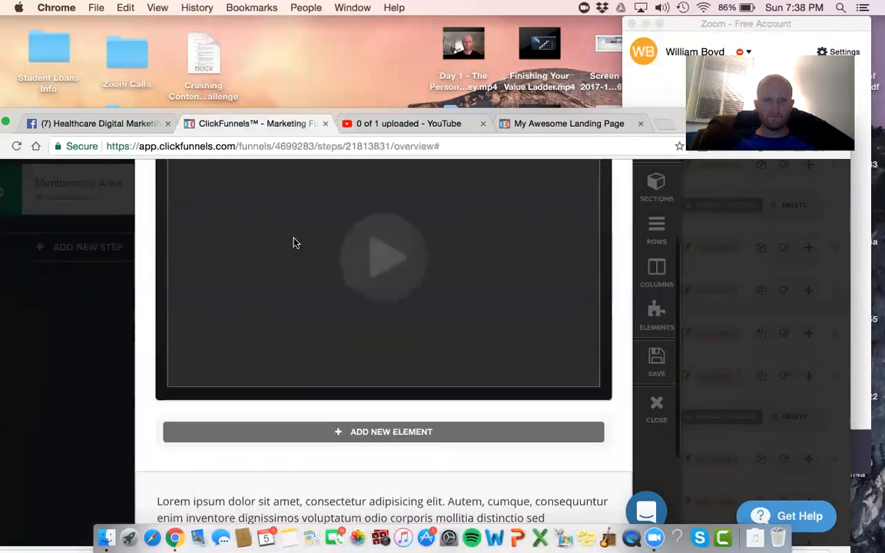
- Add a Headline / Text element to the new row and set its text to "Day 1 - The Personal Journey"
click(397, 439)
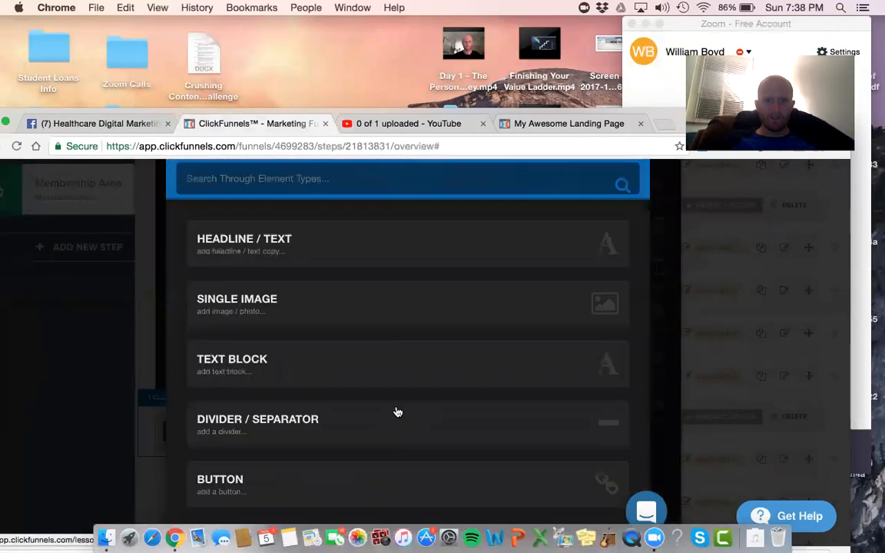
click(337, 247)
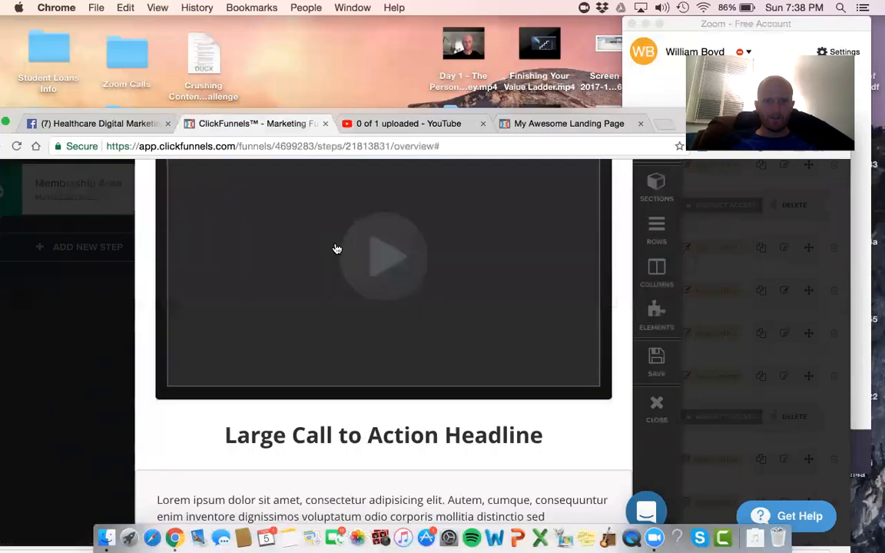
triple_click(388, 444)
text(Day 1 - the)
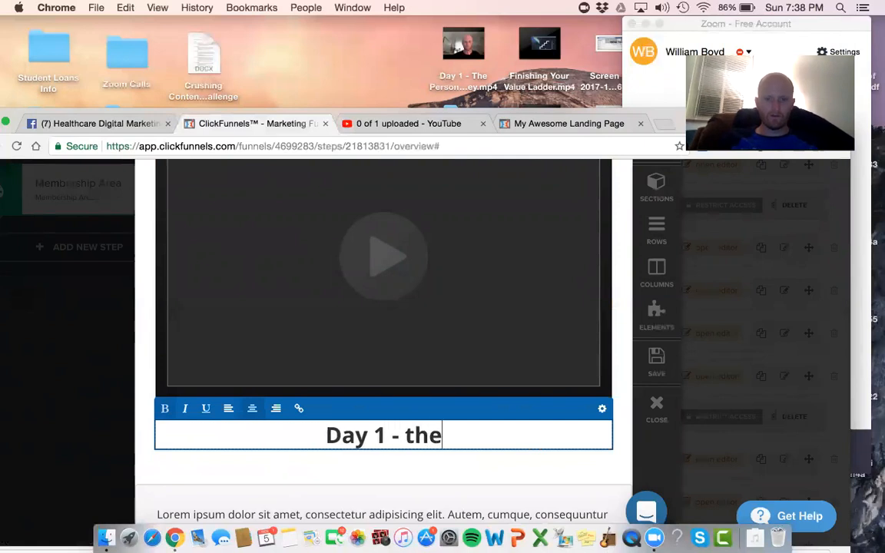
key(BackSpace)
key(BackSpace)
key(BackSpace)
text(The Personal Journey)
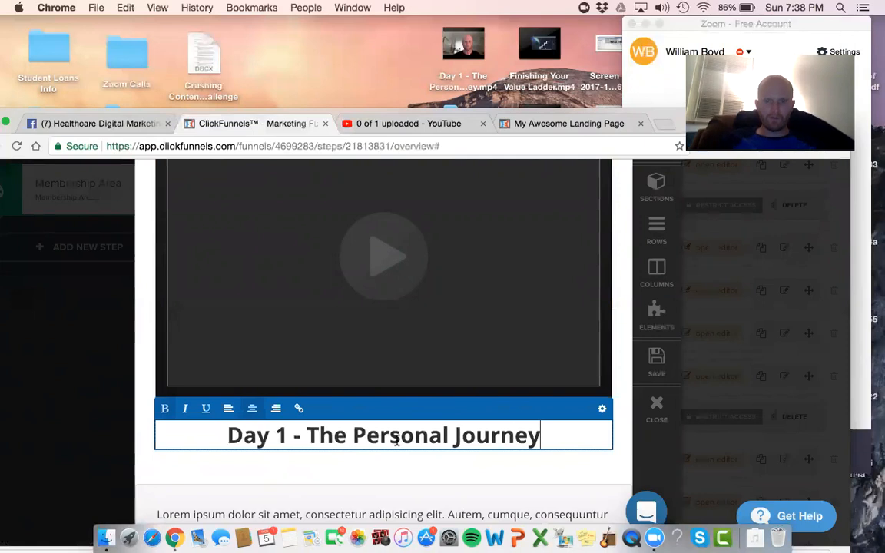
- Move the "Day 1 - The Personal Journey" headline above the video placeholder in the lesson page
click(432, 464)
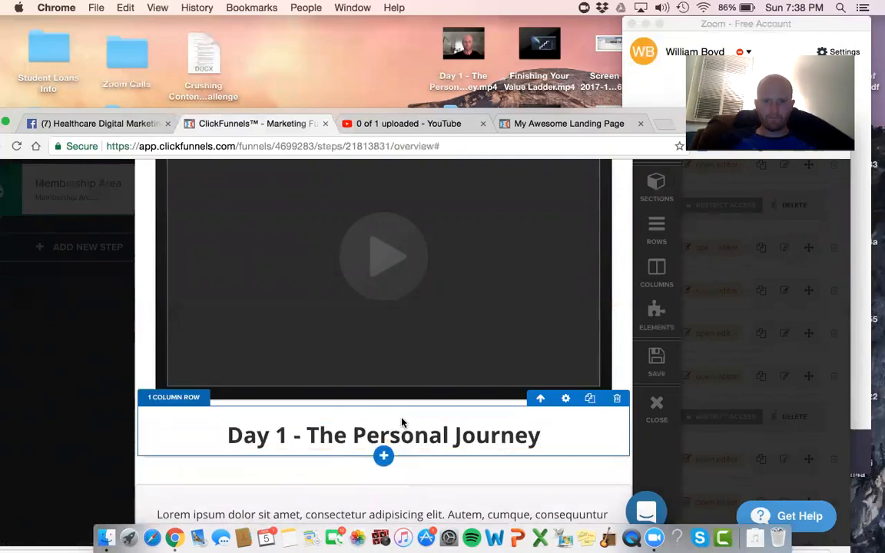
drag(405, 432, 398, 195)
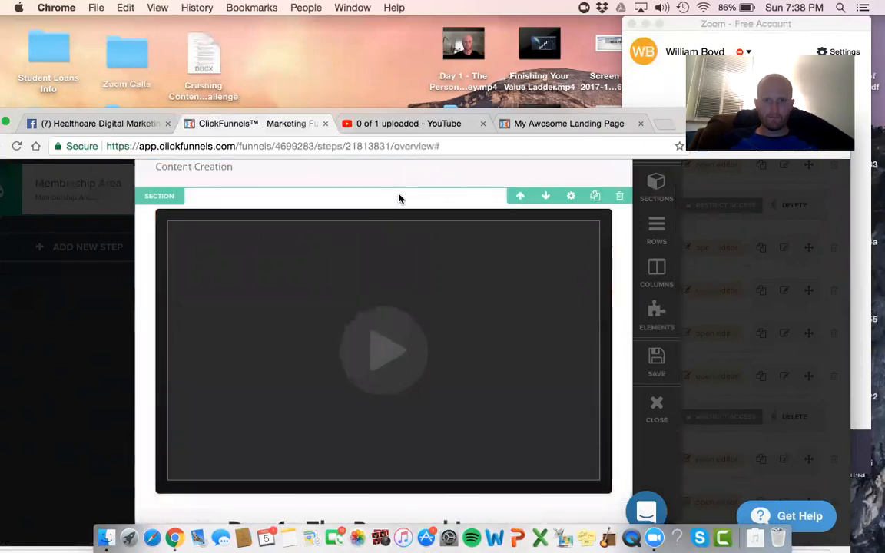
scroll(353, 338, down, 3)
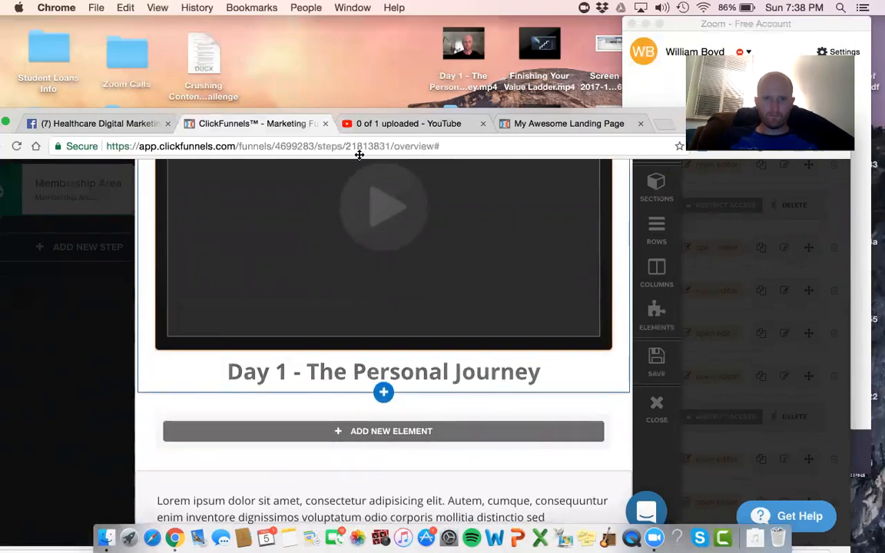
scroll(342, 211, up, 4)
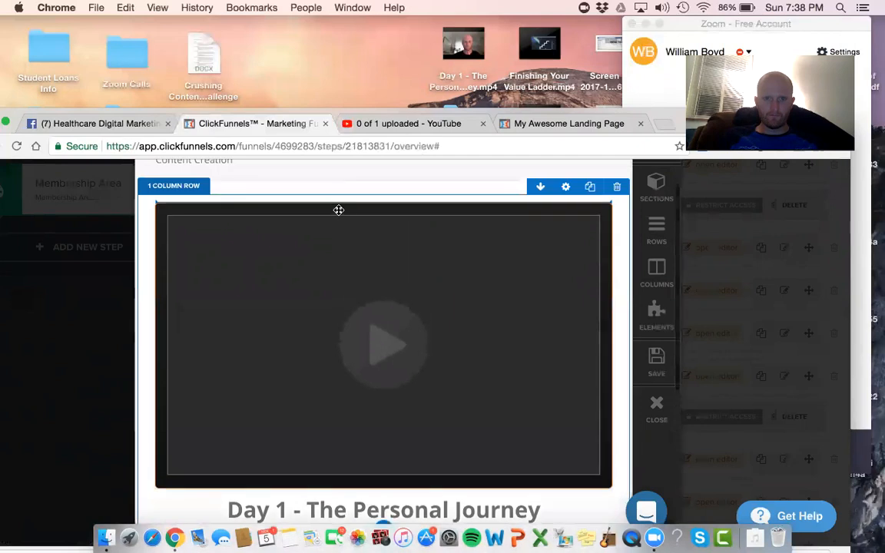
scroll(342, 202, down, 8)
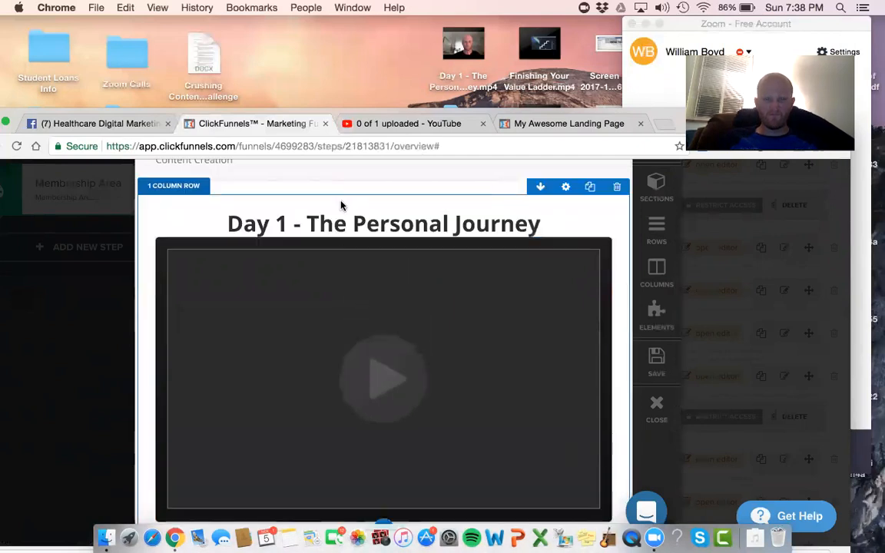
- Switch to the YouTube upload page and add "Crushing Content - " in front of the video title
click(431, 123)
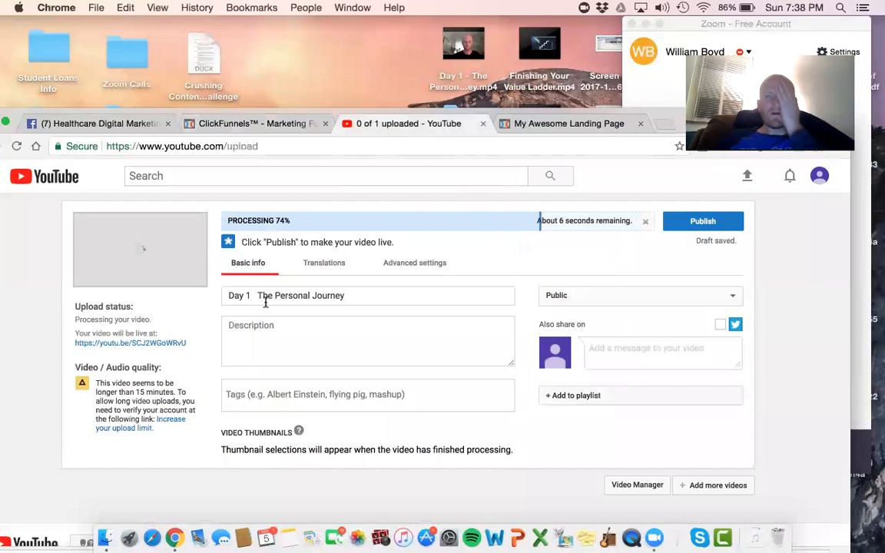
click(228, 295)
text(C)
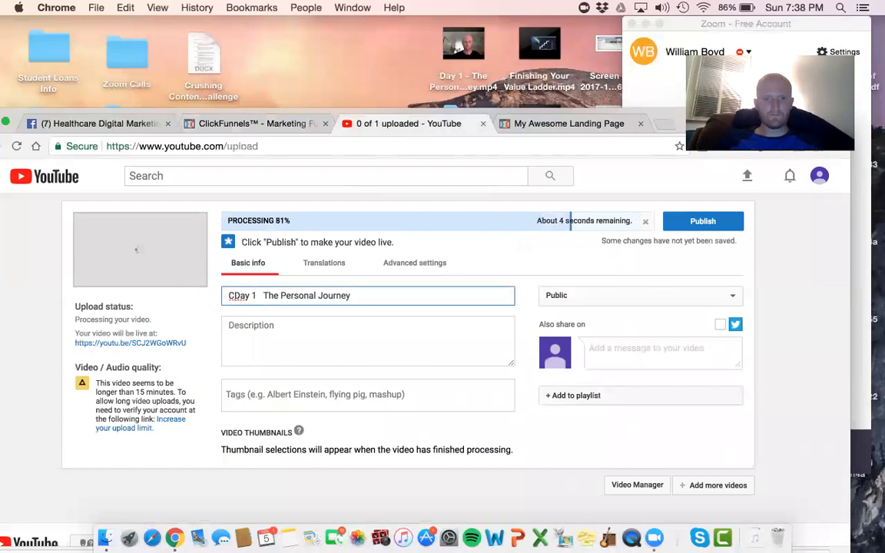
text(rushing Content)
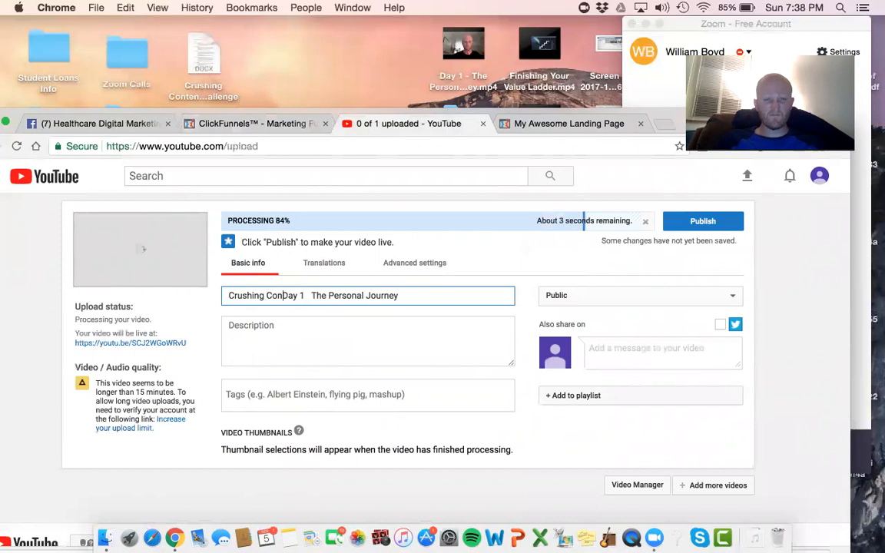
text( -)
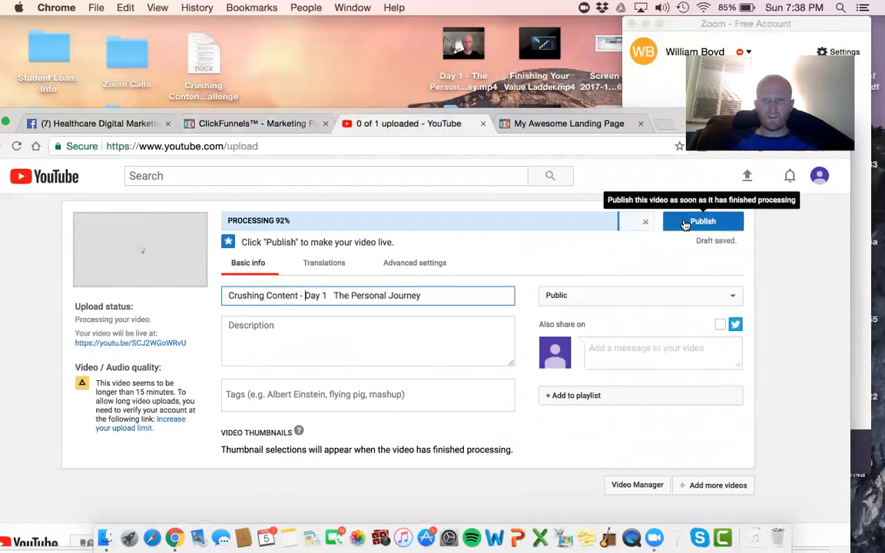
- Set the uploaded video's visibility to Unlisted and try to confirm the video details
click(662, 301)
click(659, 307)
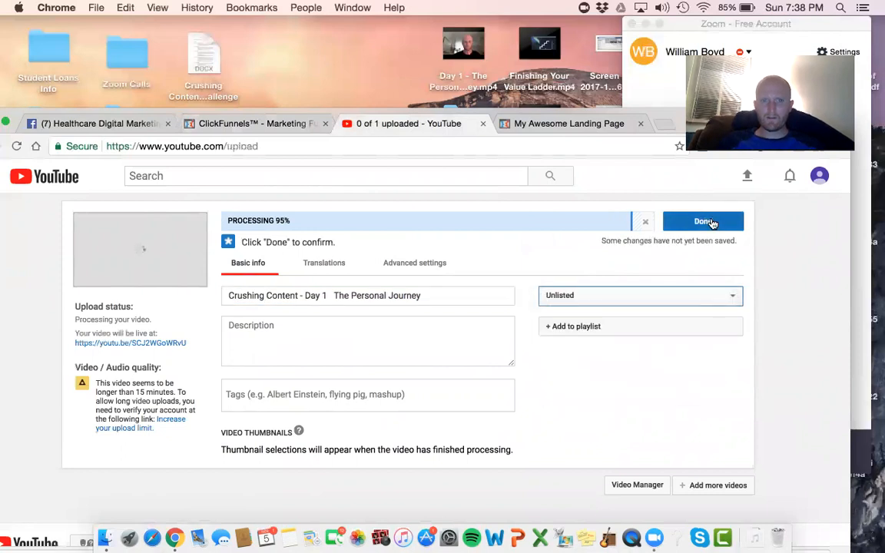
click(712, 223)
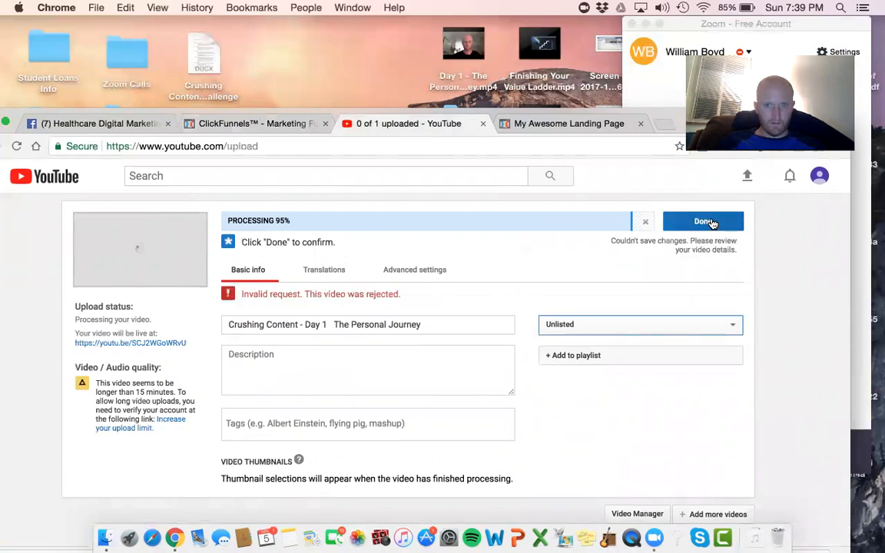
click(712, 223)
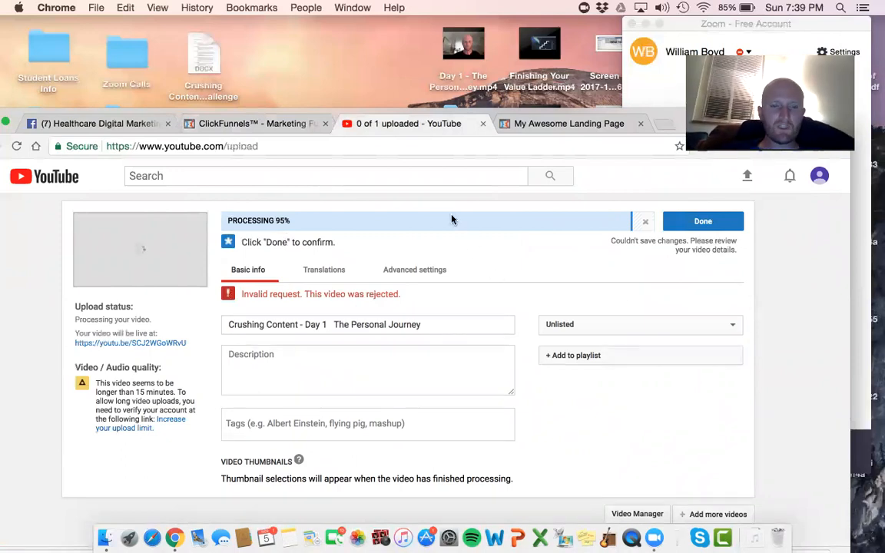
click(726, 222)
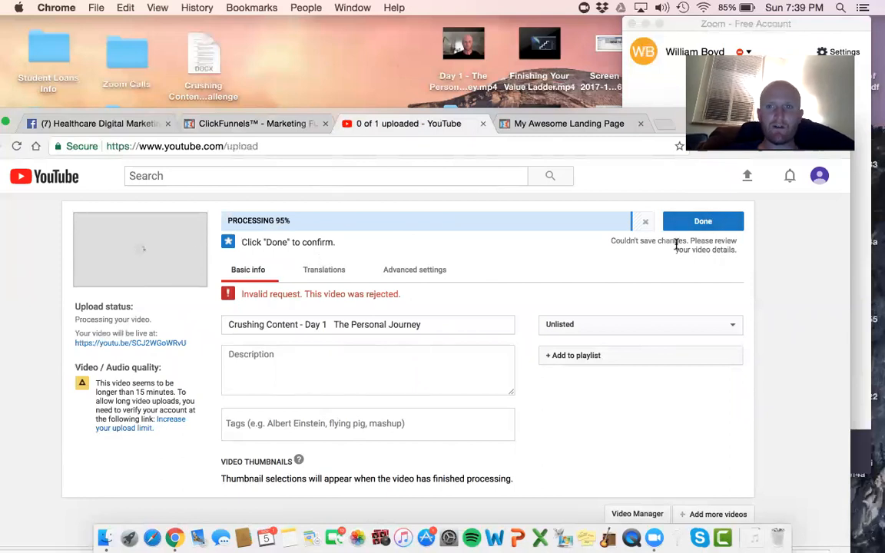
click(819, 176)
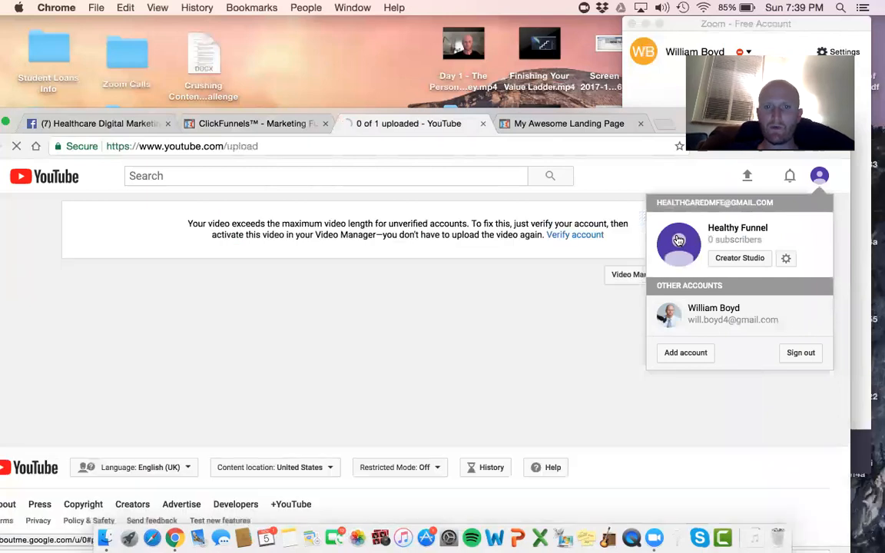
click(678, 241)
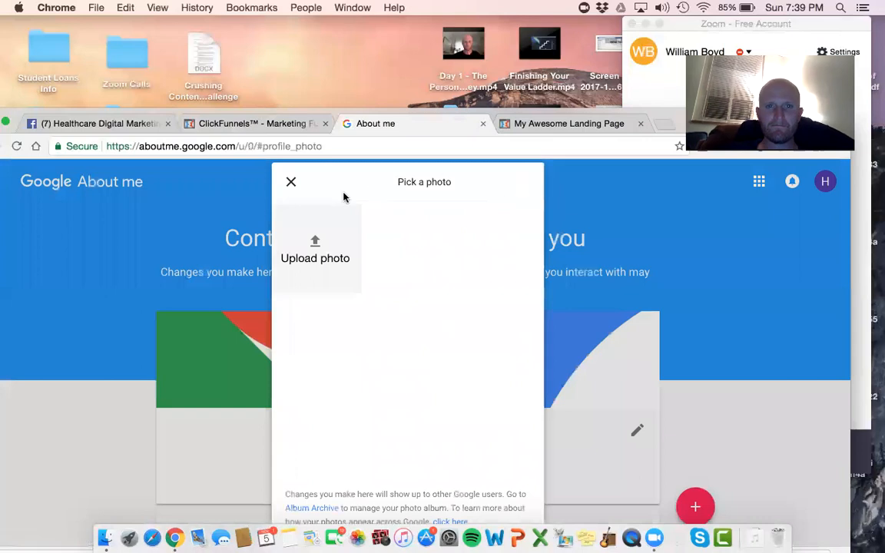
click(291, 184)
scroll(474, 257, down, 5)
scroll(474, 256, up, 5)
click(757, 182)
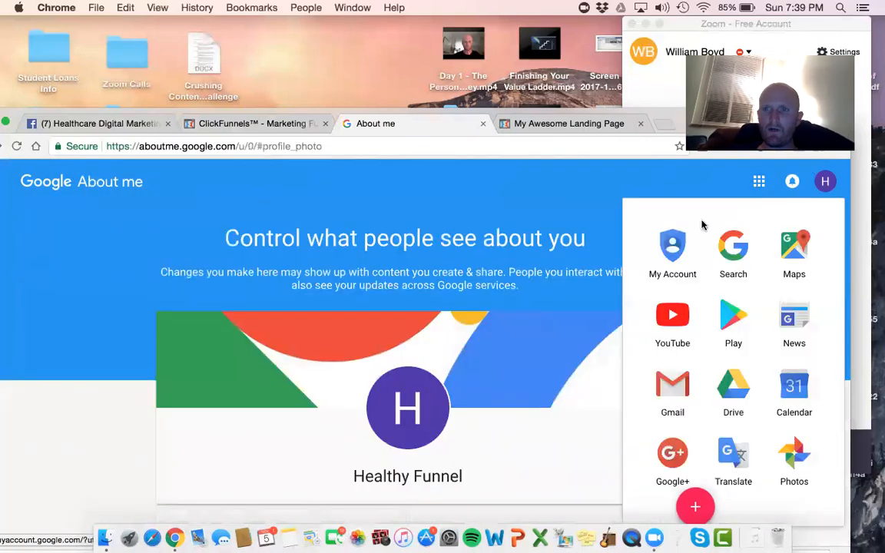
click(673, 322)
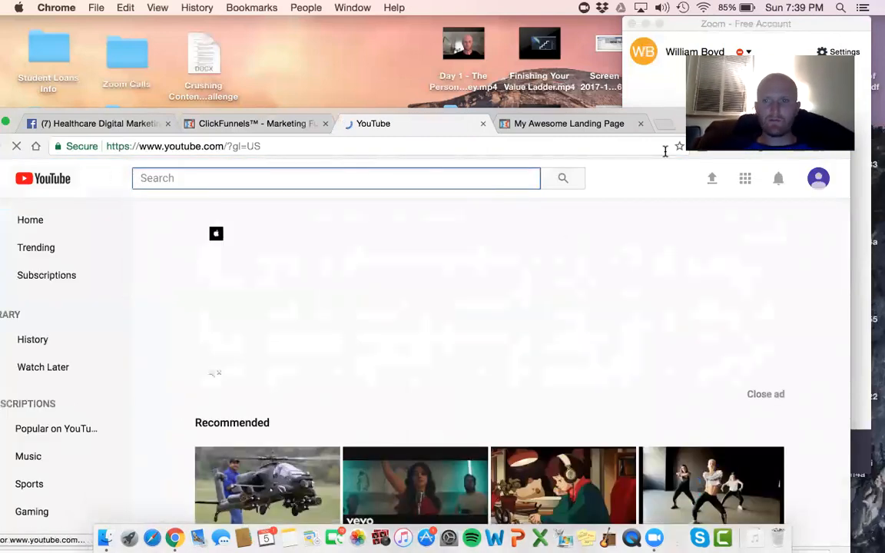
- Open the Creator Studio dashboard, view the "How To Create a Lead Magnet" video, and return to the dashboard
click(815, 178)
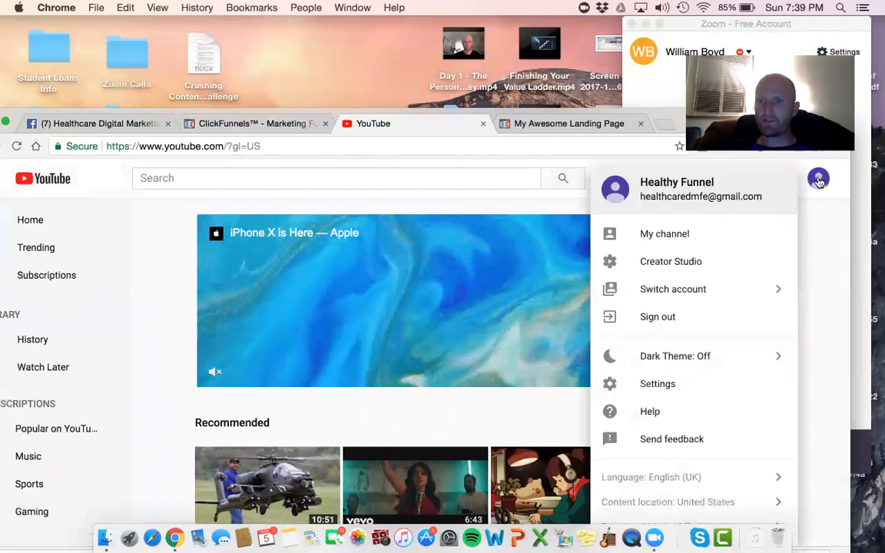
click(706, 252)
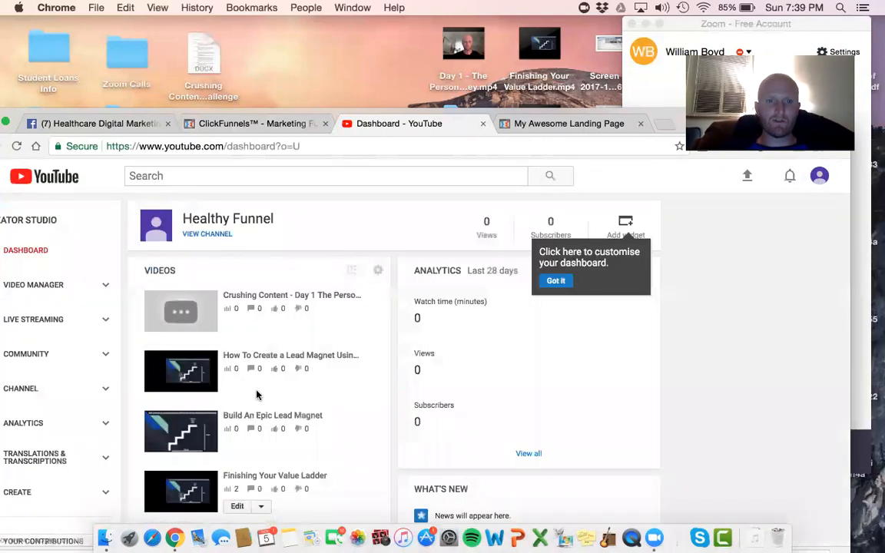
click(267, 357)
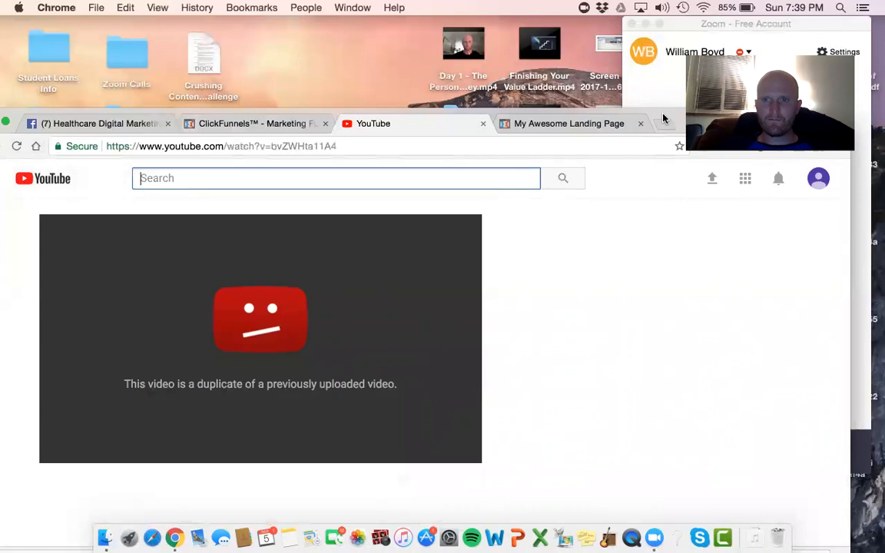
drag(664, 119, 711, 89)
click(25, 116)
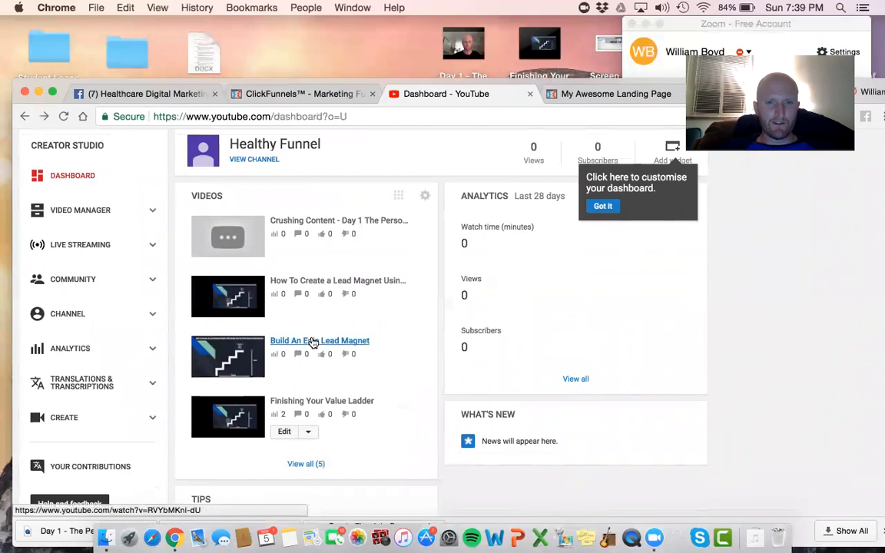
- Open the edit page of the "Finishing Your Value Ladder" video and show the player's Copy embed code option
click(311, 401)
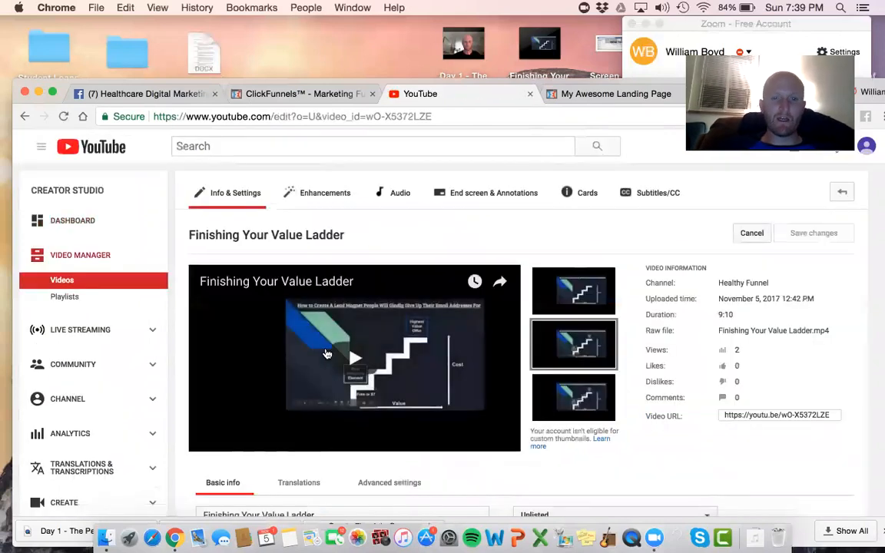
right_click(325, 354)
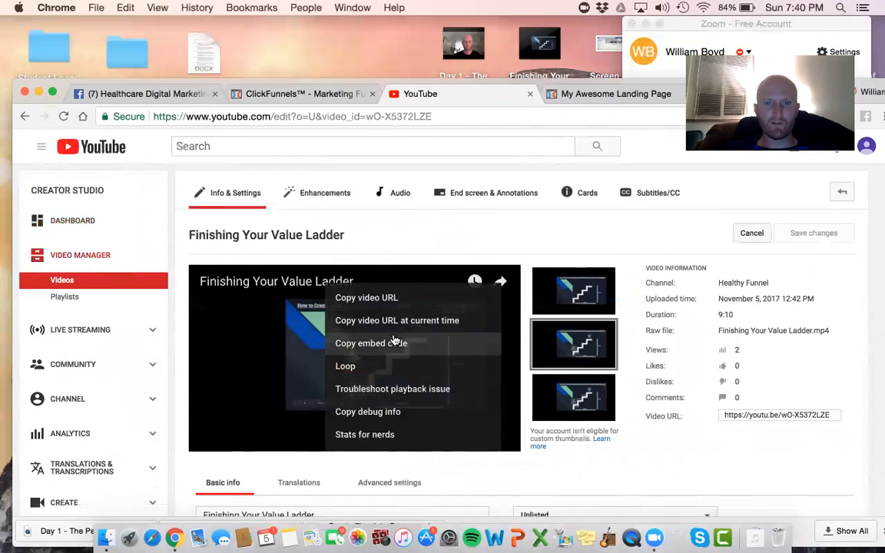
click(375, 218)
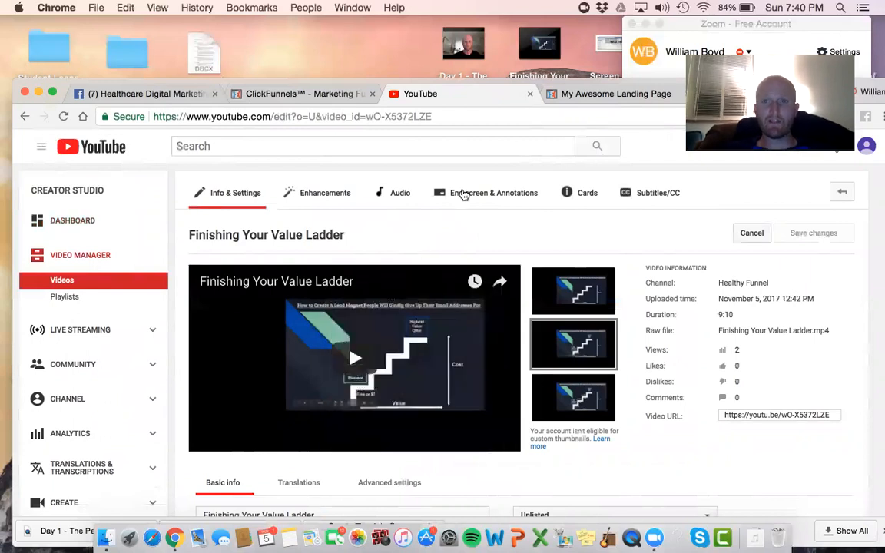
- Back in the ClickFunnels lesson editor, open the video element's settings and review the available video types
click(295, 99)
click(421, 315)
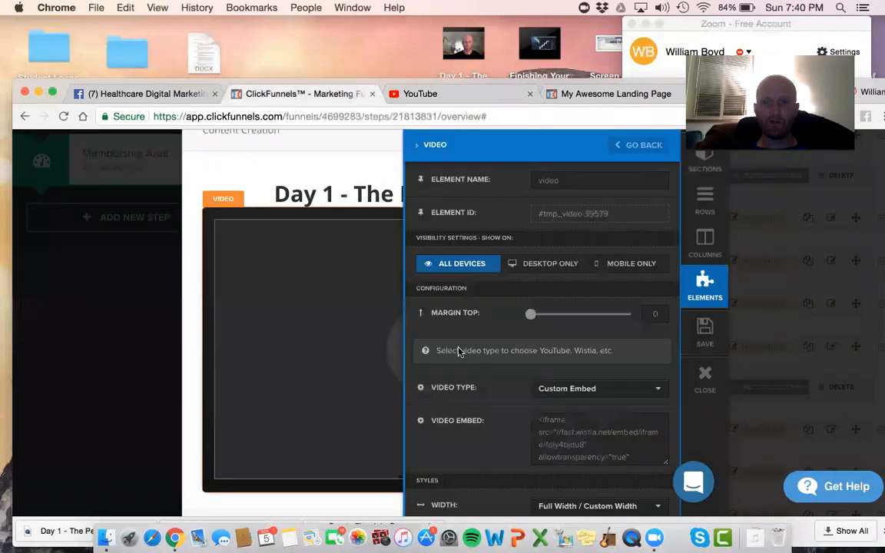
scroll(459, 352, down, 2)
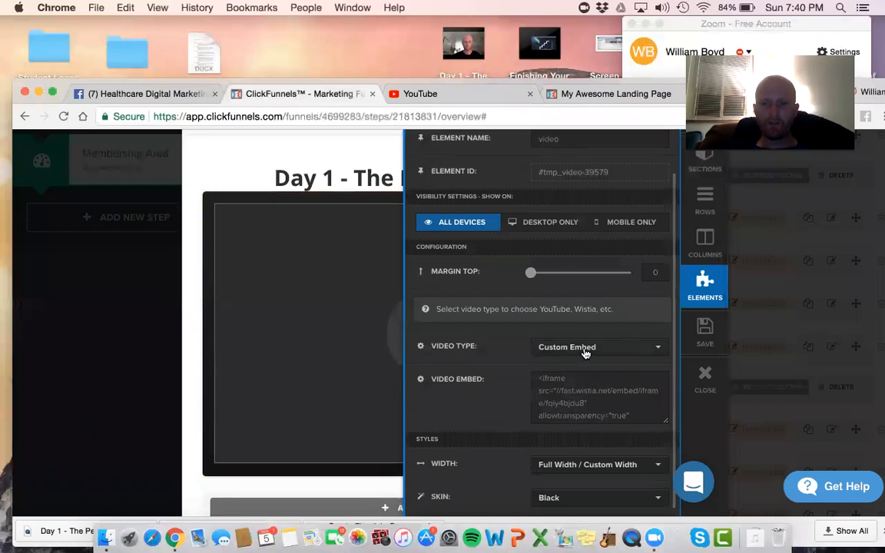
click(585, 352)
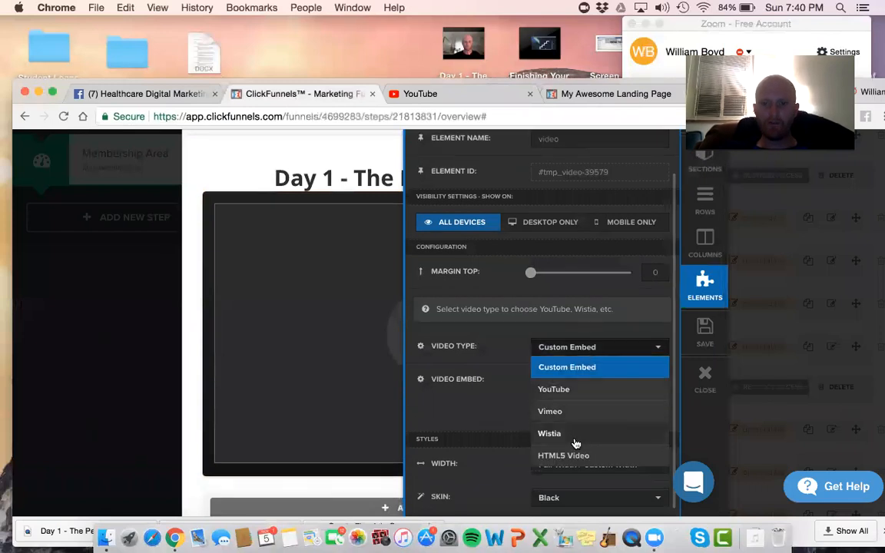
click(519, 376)
- Show where the video embed code is replaced by selecting the existing code, and close the lesson editor
triple_click(562, 390)
right_click(562, 391)
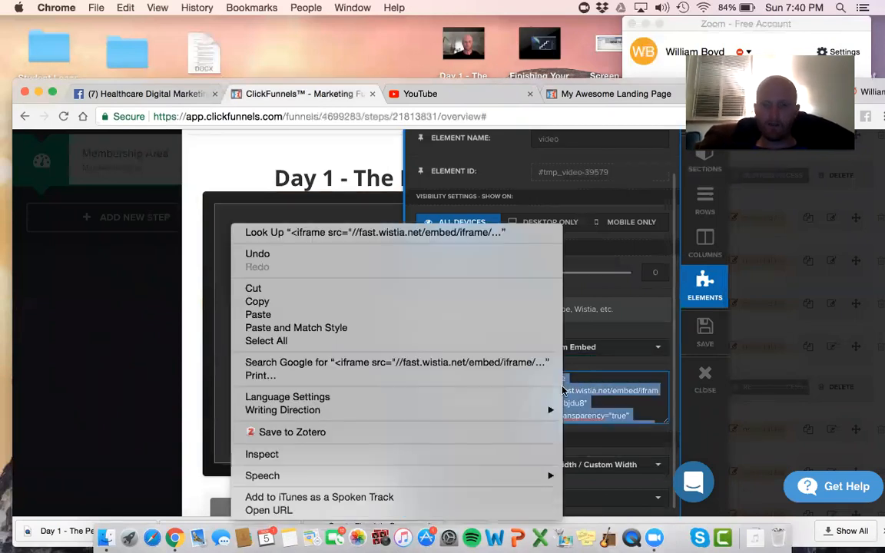
click(598, 364)
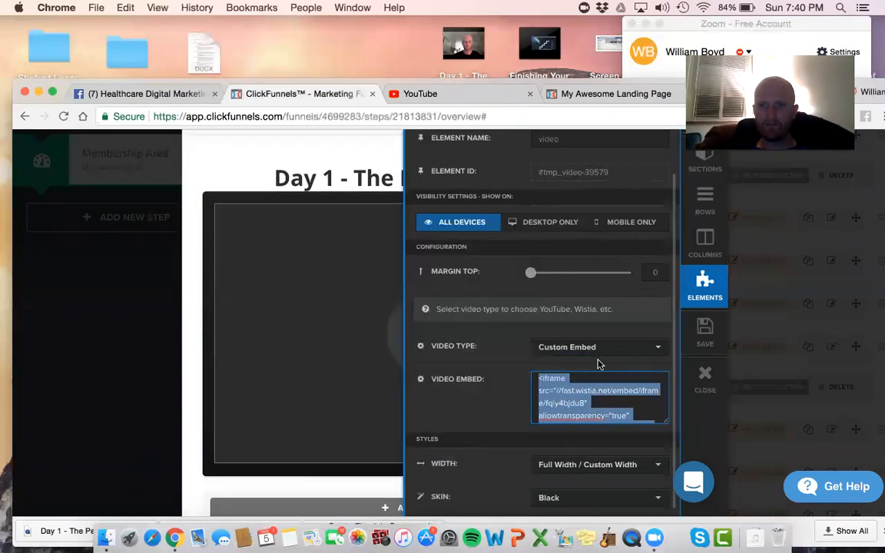
click(695, 364)
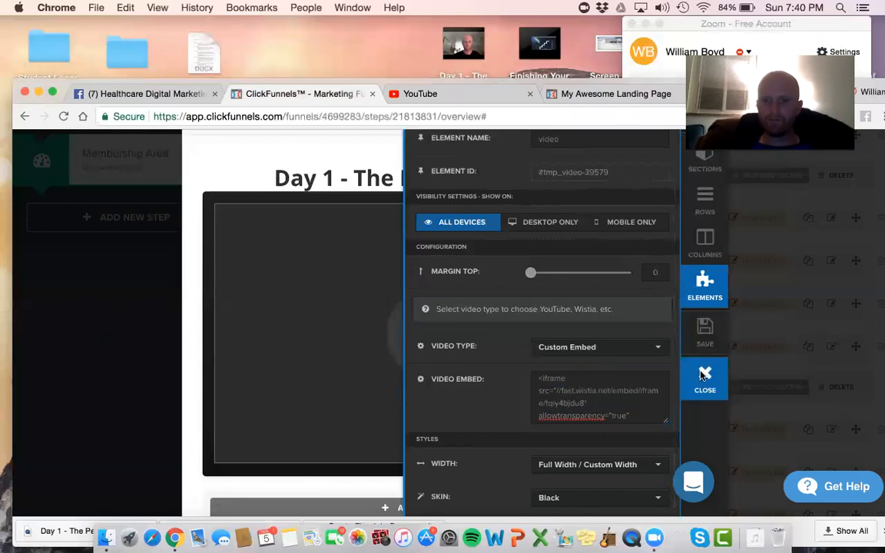
click(543, 201)
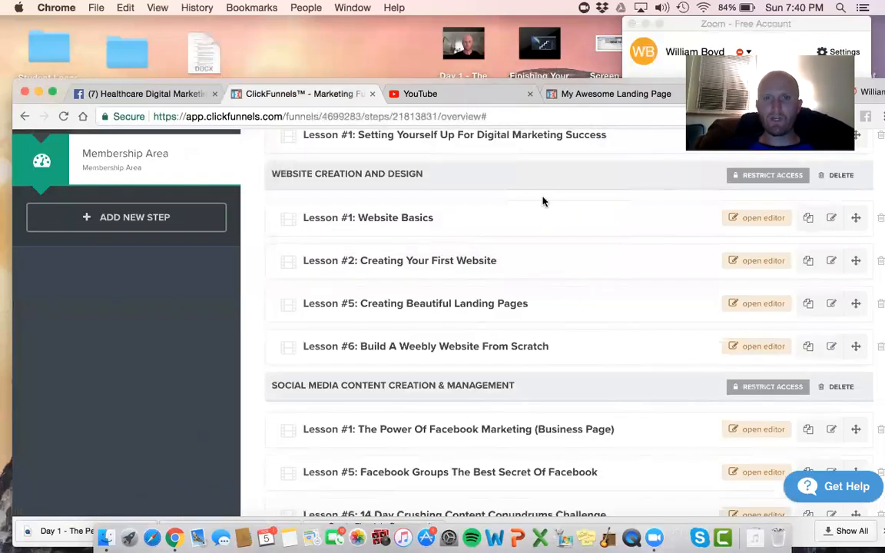